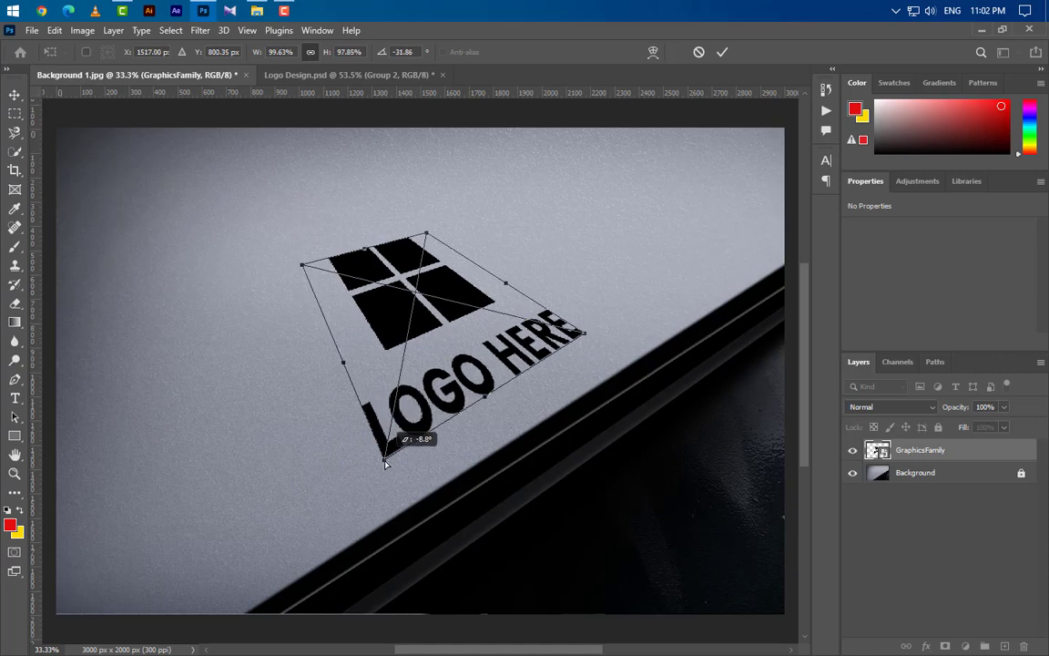
Distort the logo's left corner outward so it follows the perspective of the grey surface, and apply the transform
left_click_drag(303, 265, 211, 335)
scroll(476, 311, "up", 1)
scroll(475, 311, "up", 2)
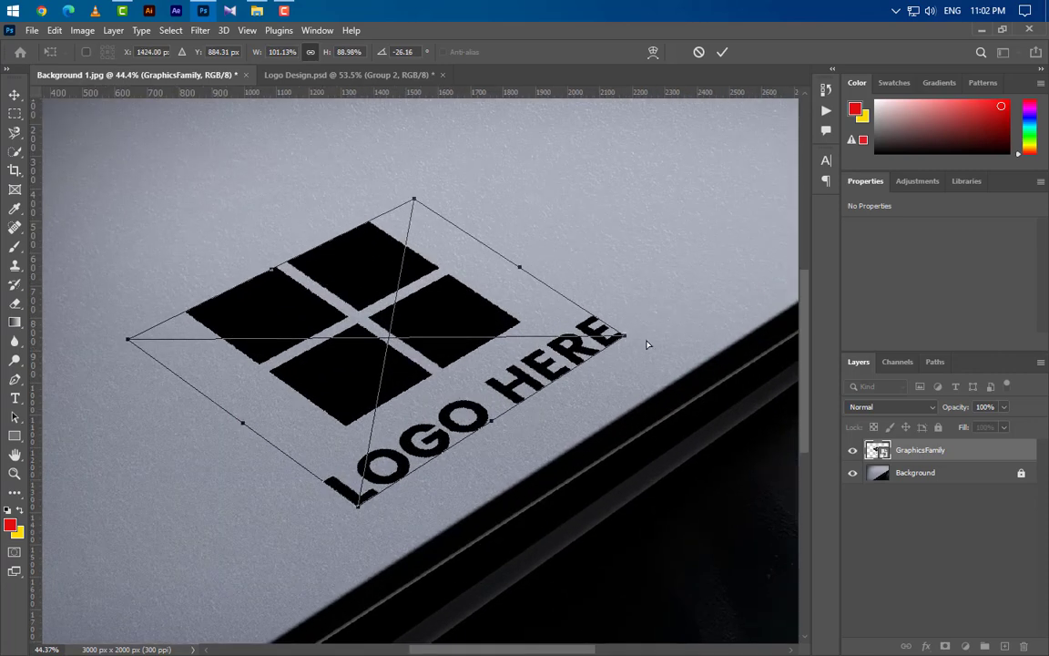
key("Return")
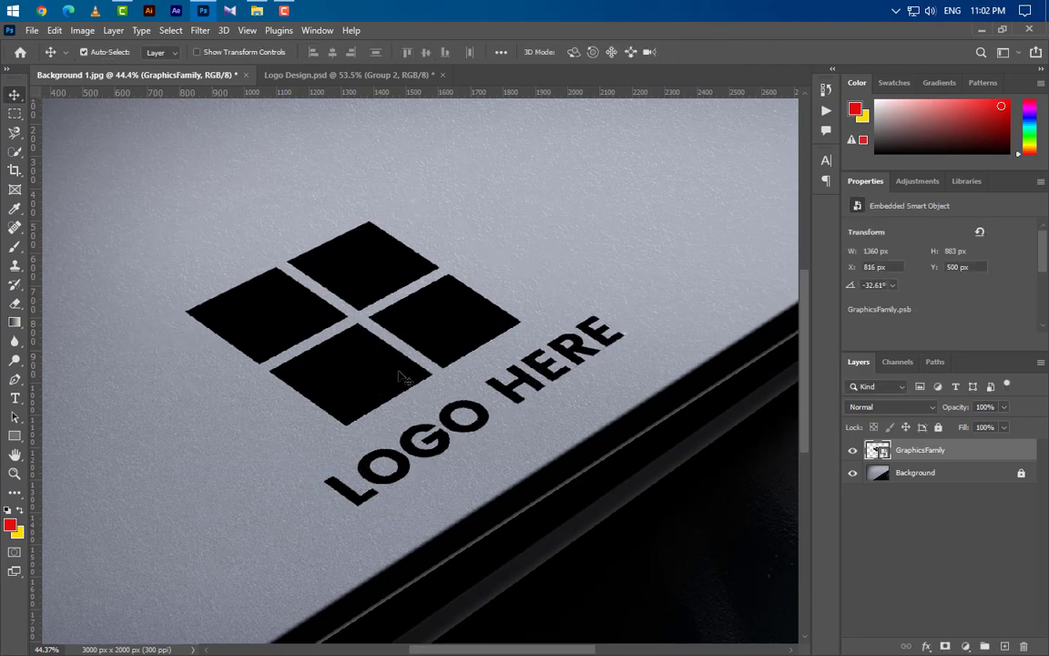
scroll(387, 378, "down", 1)
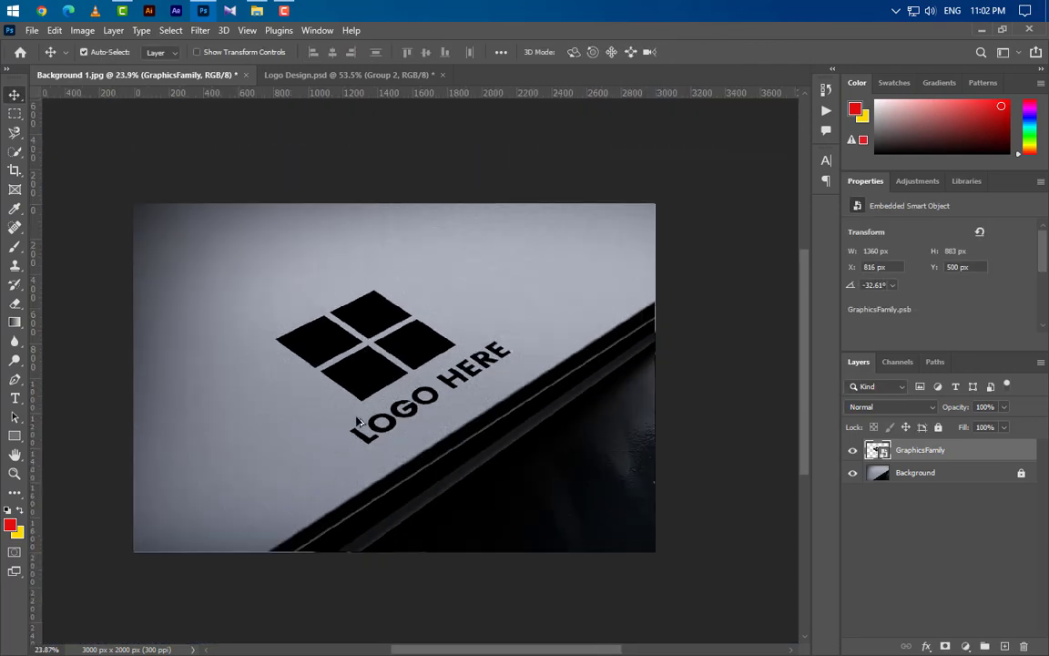
scroll(485, 407, "up", 2)
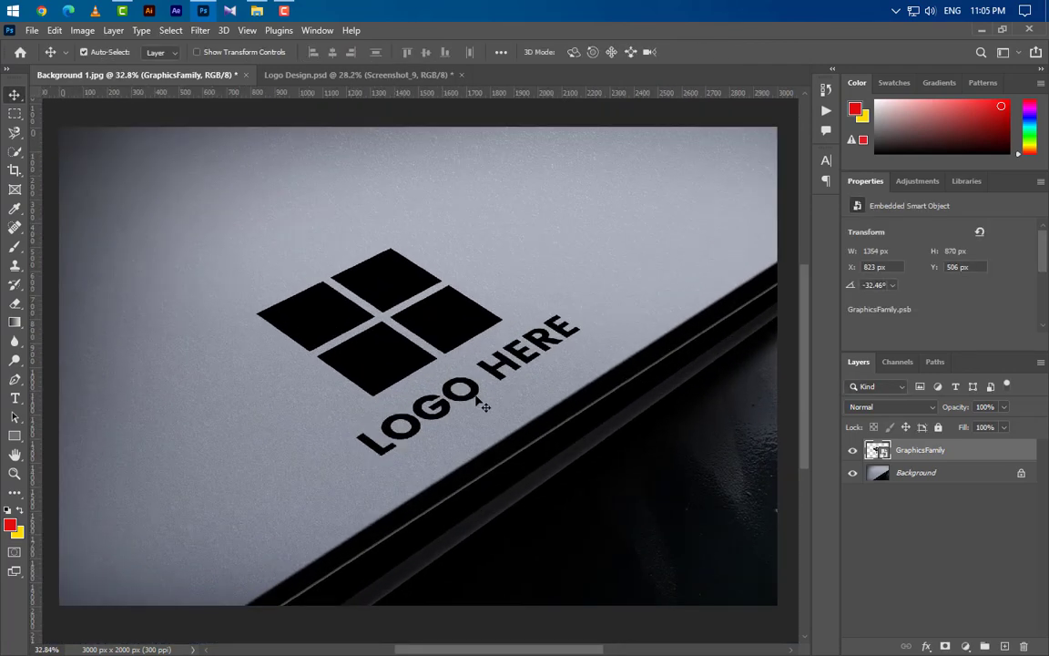
Duplicate the GraphicsFamily layer, hide the copy and select the original GraphicsFamily layer
right_click(960, 457)
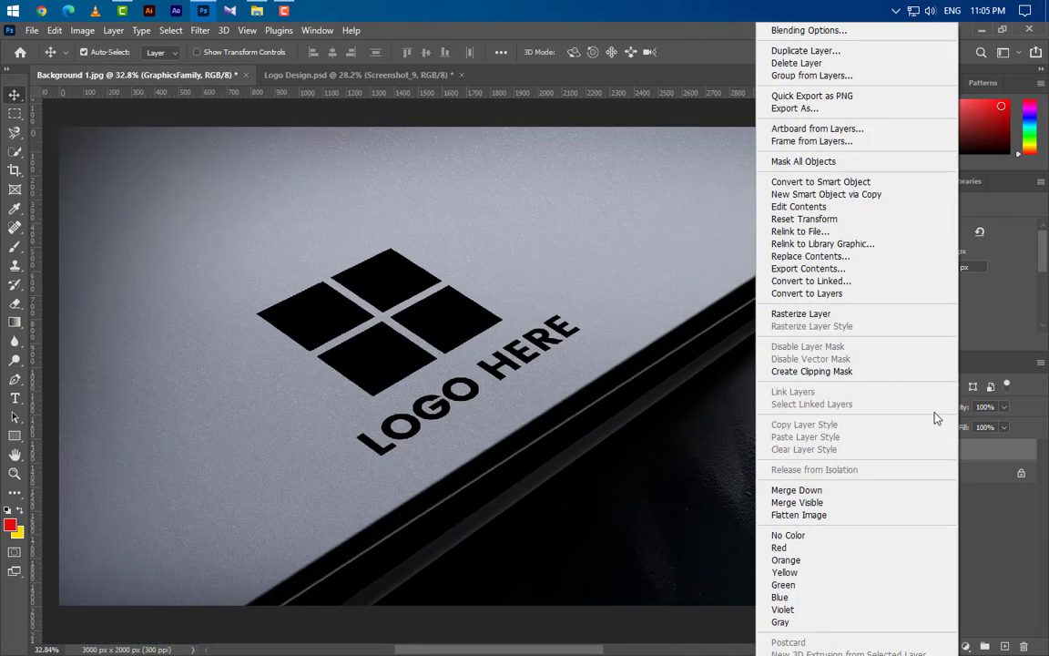
left_click(843, 49)
left_click(638, 195)
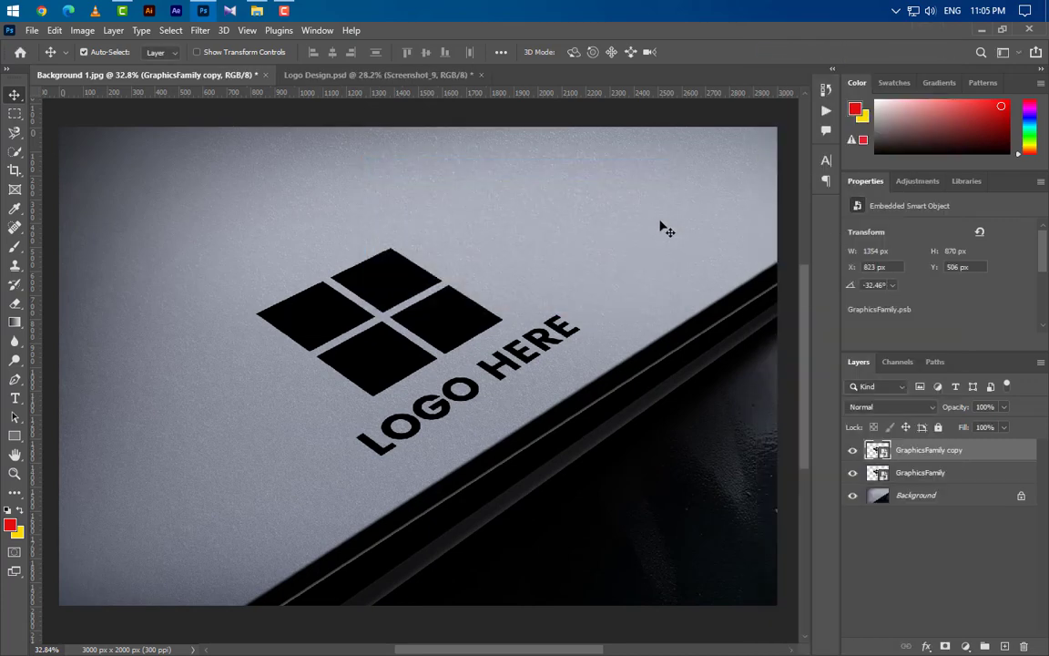
left_click(852, 450)
left_click(976, 474)
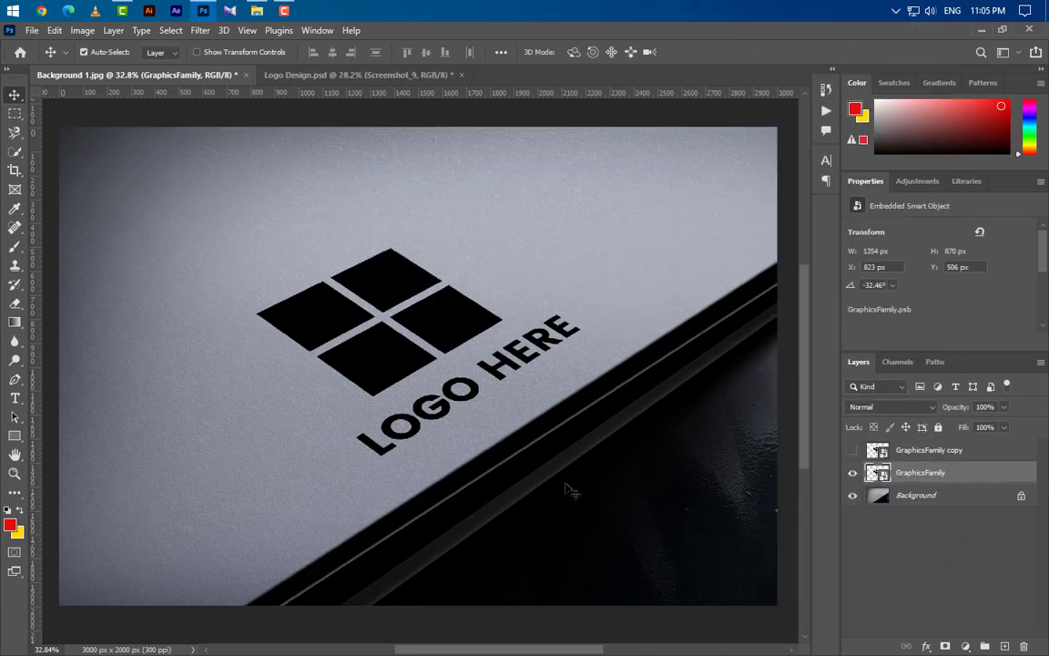
Place the Office BG image from the project folder above the GraphicsFamily layer, shifted upward over the logo
left_click(257, 11)
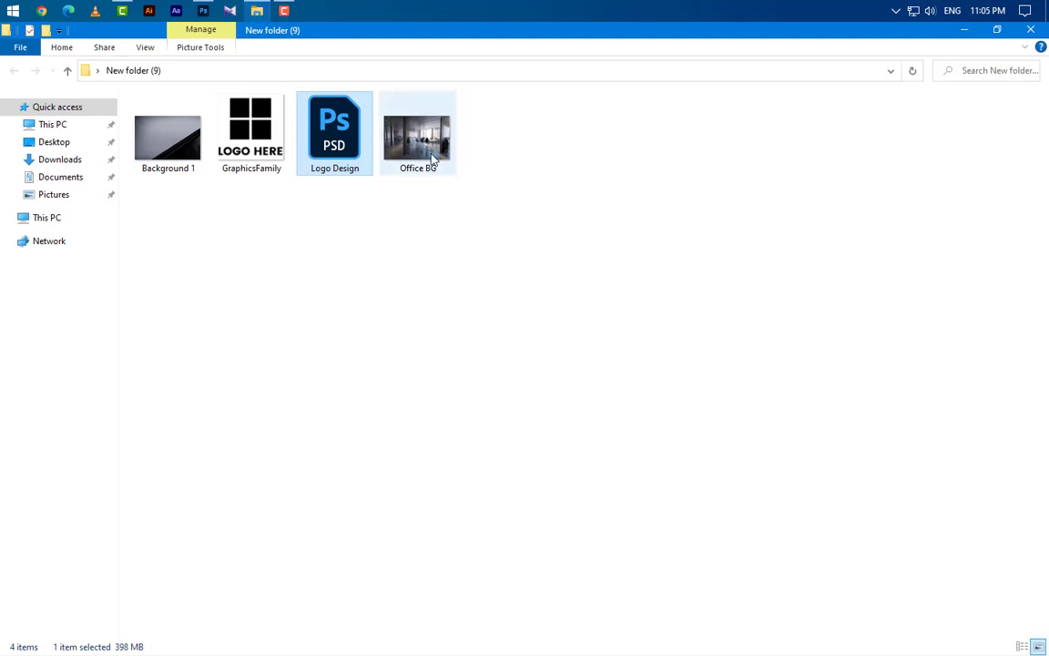
left_click_drag(387, 137, 459, 443)
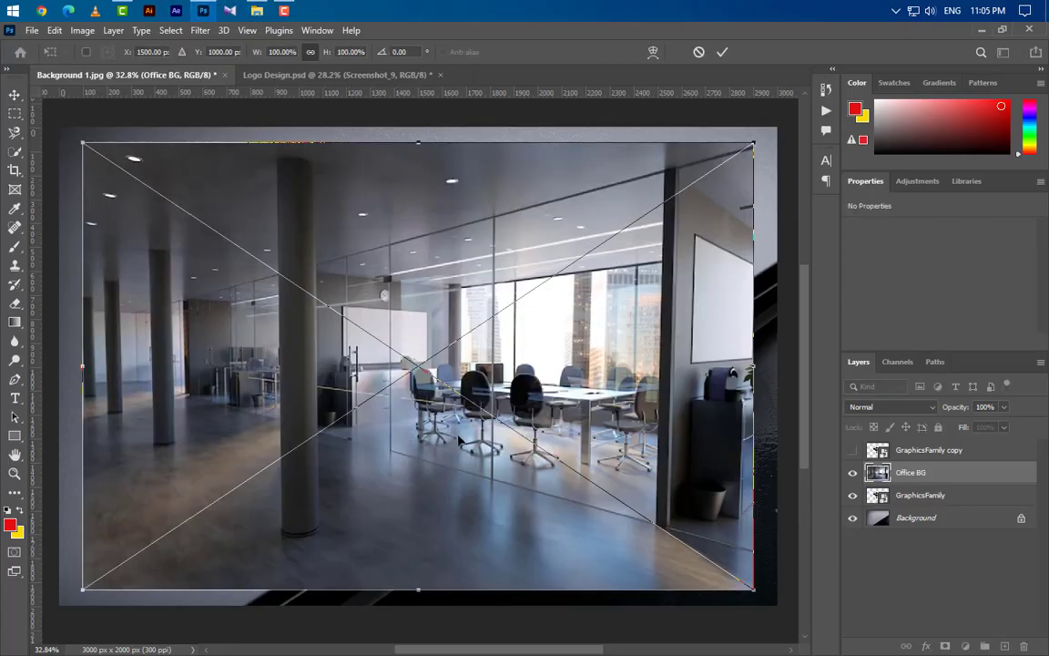
left_click_drag(401, 273, 402, 259)
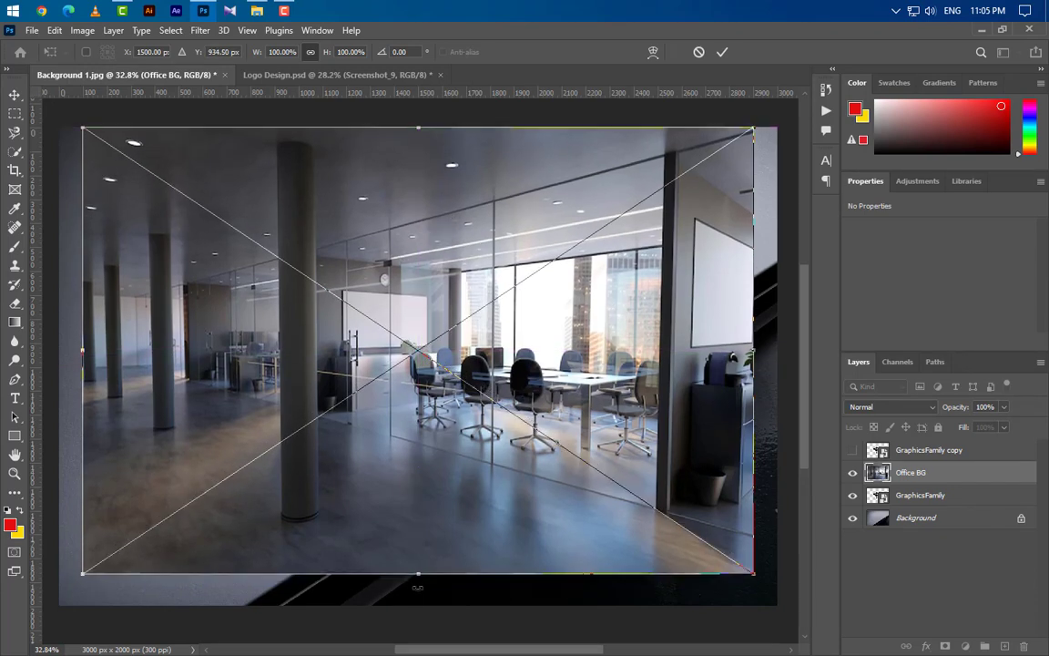
left_click_drag(419, 574, 419, 574)
left_click_drag(430, 502, 431, 482)
left_click(721, 52)
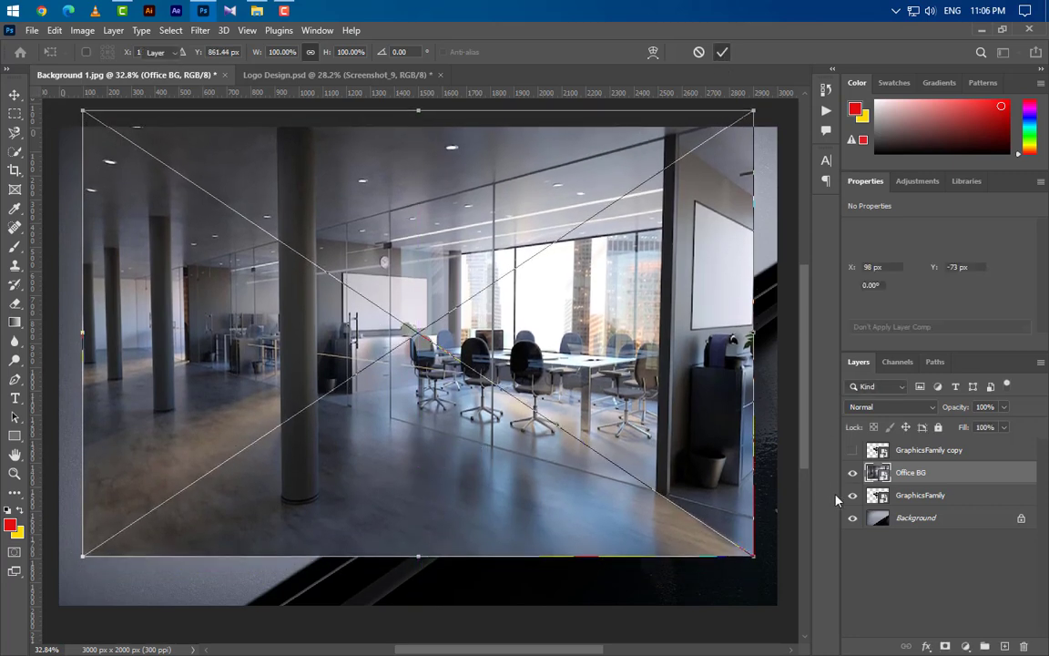
Clip the Office BG layer to the GraphicsFamily layer and make the GraphicsFamily copy layer visible again
right_click(971, 480)
left_click(834, 372)
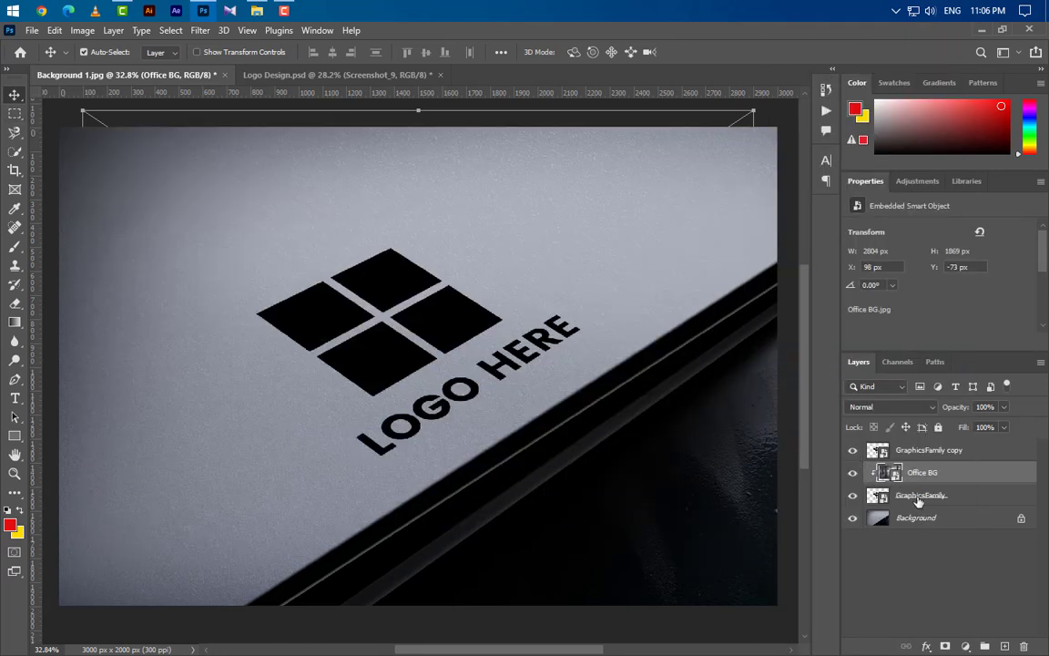
left_click(852, 449)
Set the fill of the GraphicsFamily copy layer to 0%
left_click(945, 450)
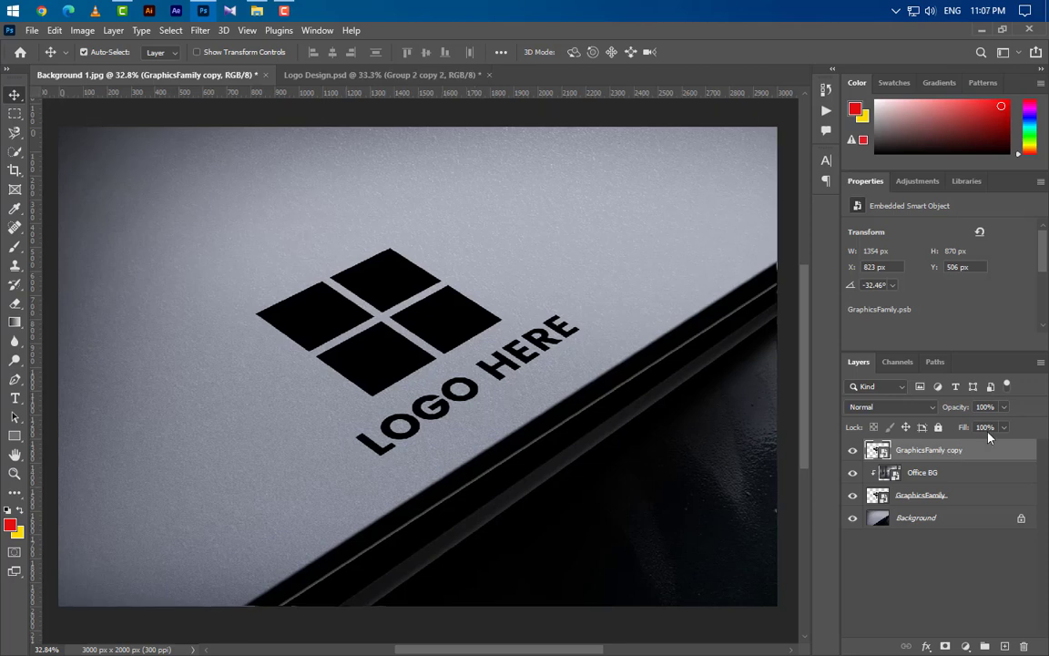
left_click(1004, 428)
left_click_drag(1001, 450, 897, 447)
Add a Bevel & Emboss effect to the GraphicsFamily copy layer with style Emboss and technique Smooth
right_click(984, 454)
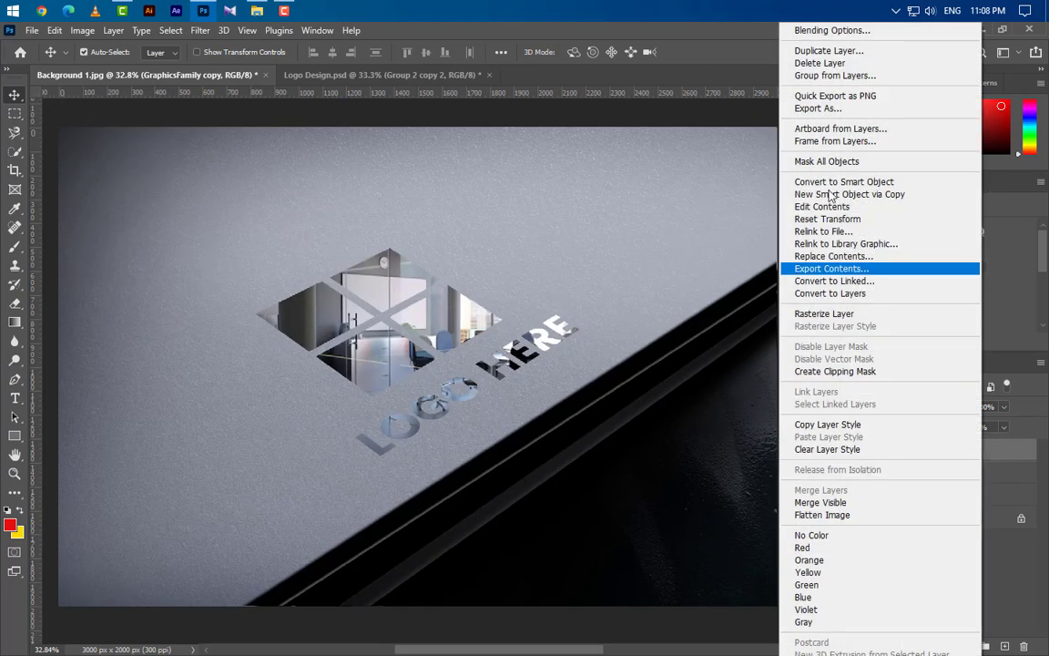
left_click(827, 32)
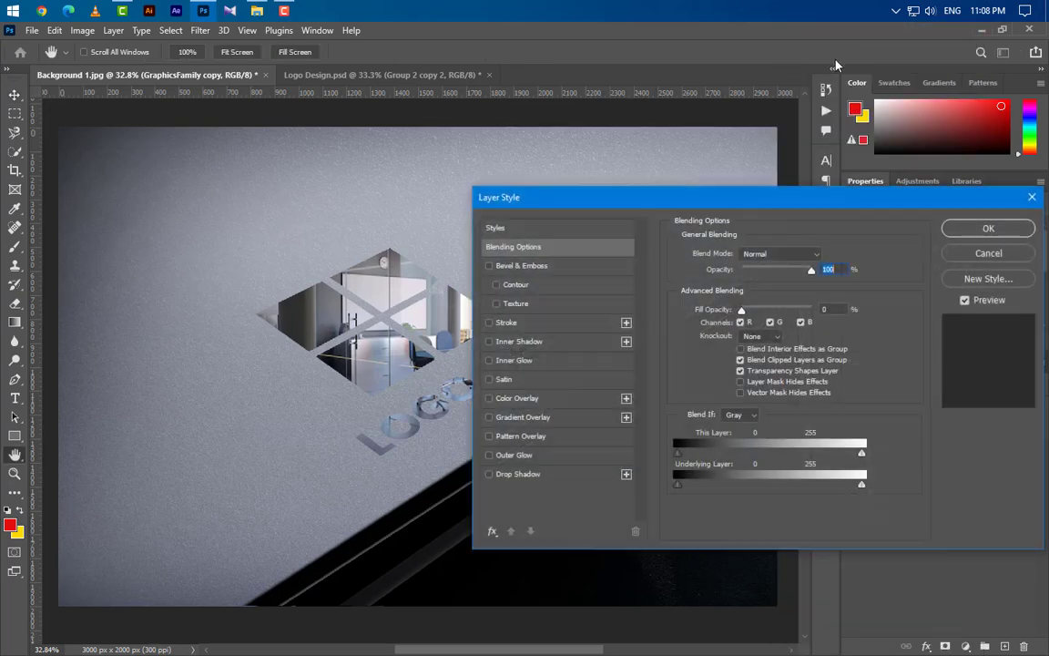
left_click(592, 270)
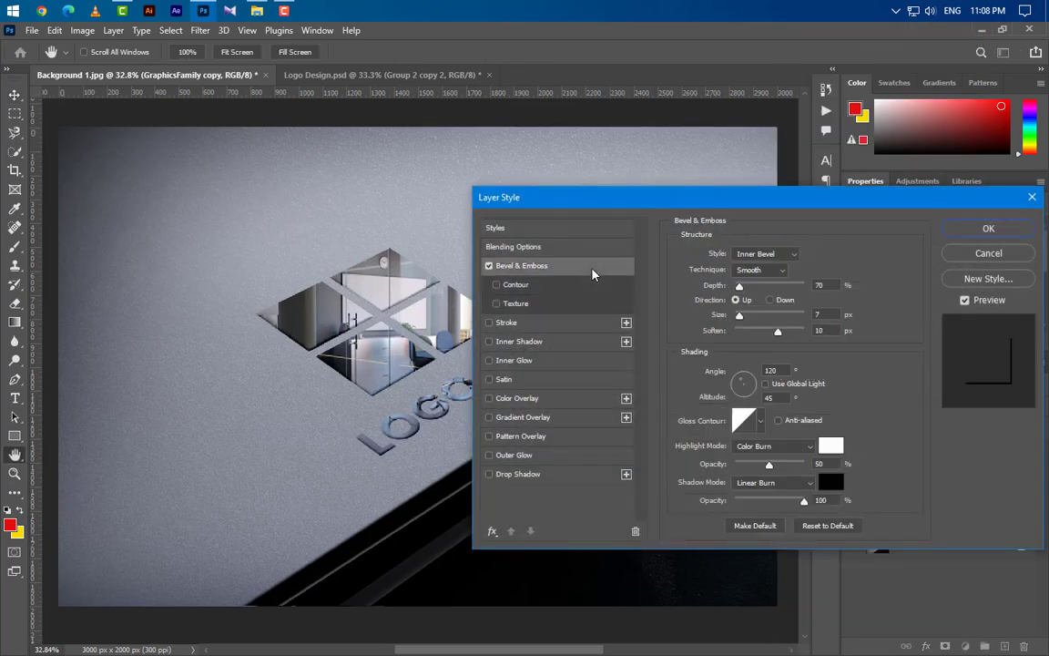
left_click(766, 253)
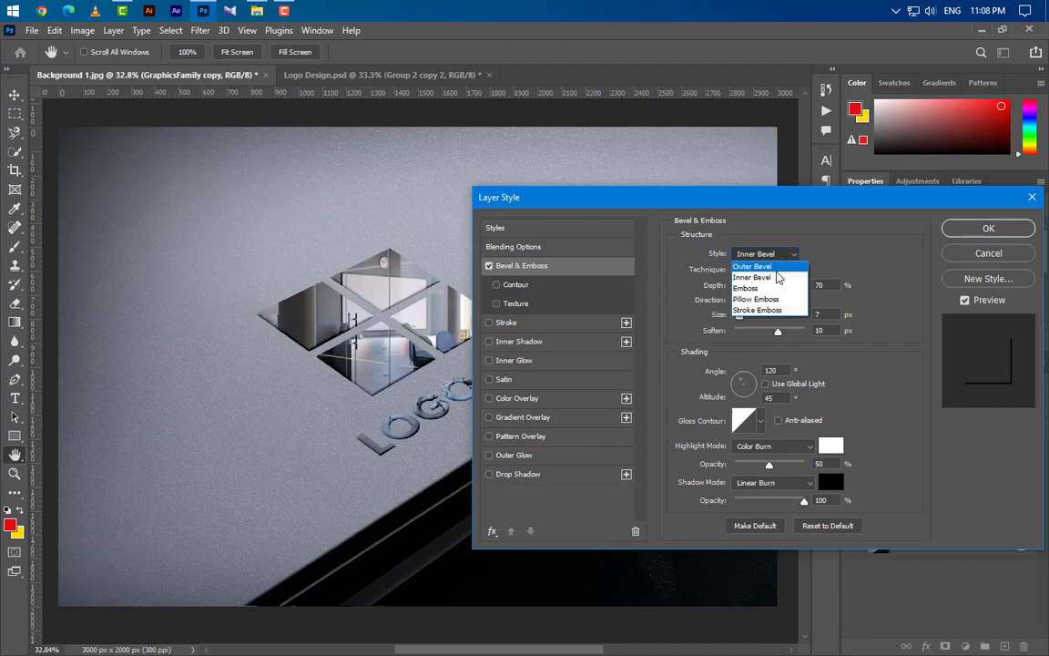
left_click(773, 288)
left_click(775, 269)
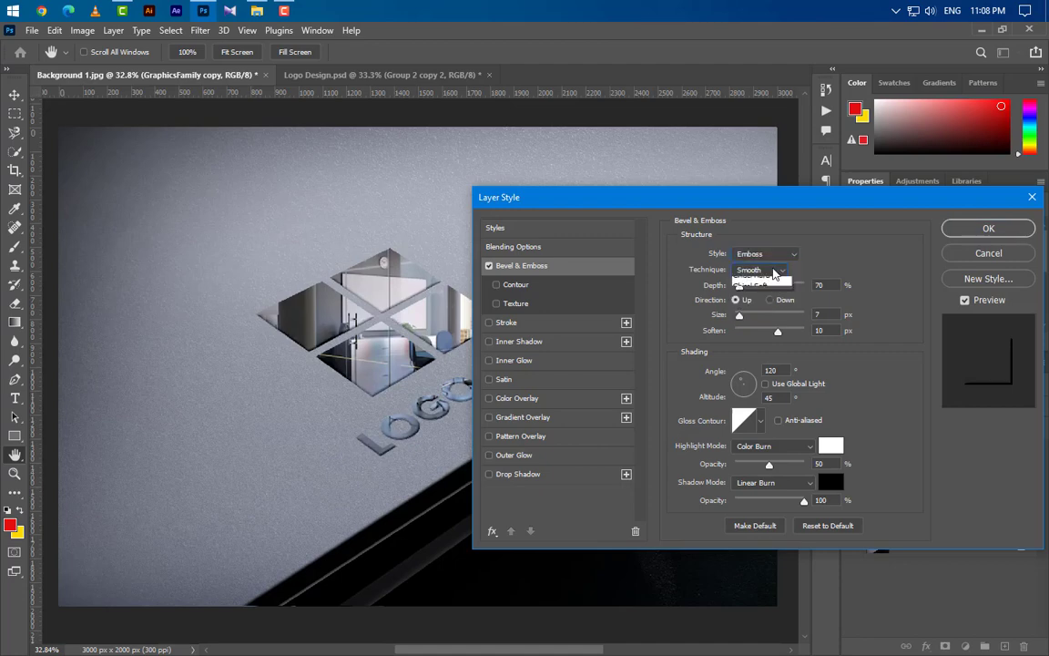
left_click(763, 277)
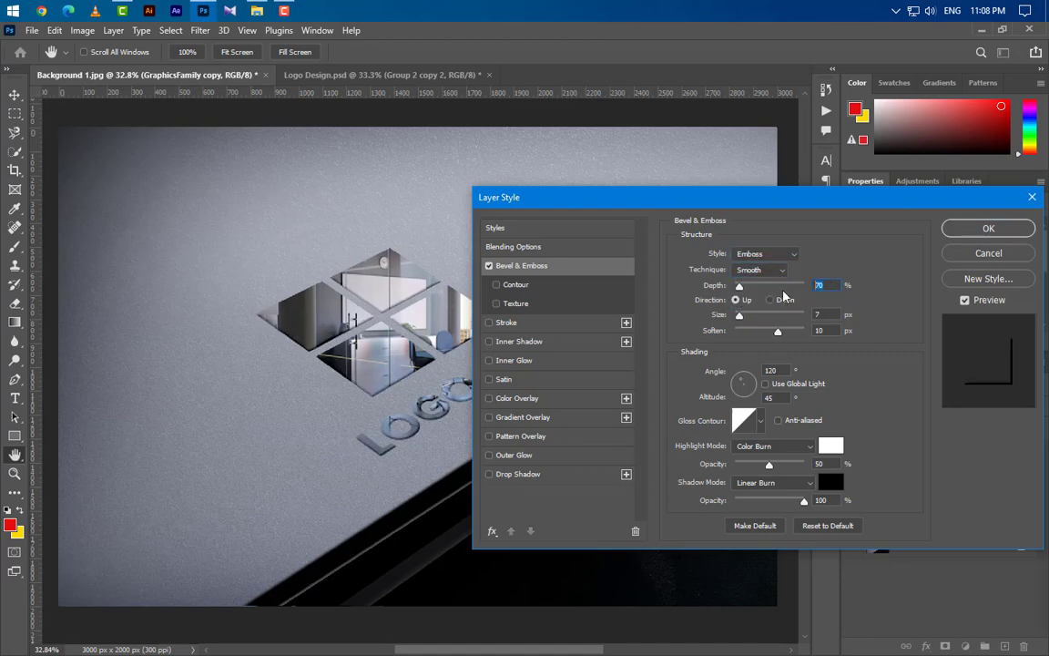
Set the bevel's depth to 50%, direction to Down, size to 5 px and soften to 0 px
type("50")
left_click(770, 300)
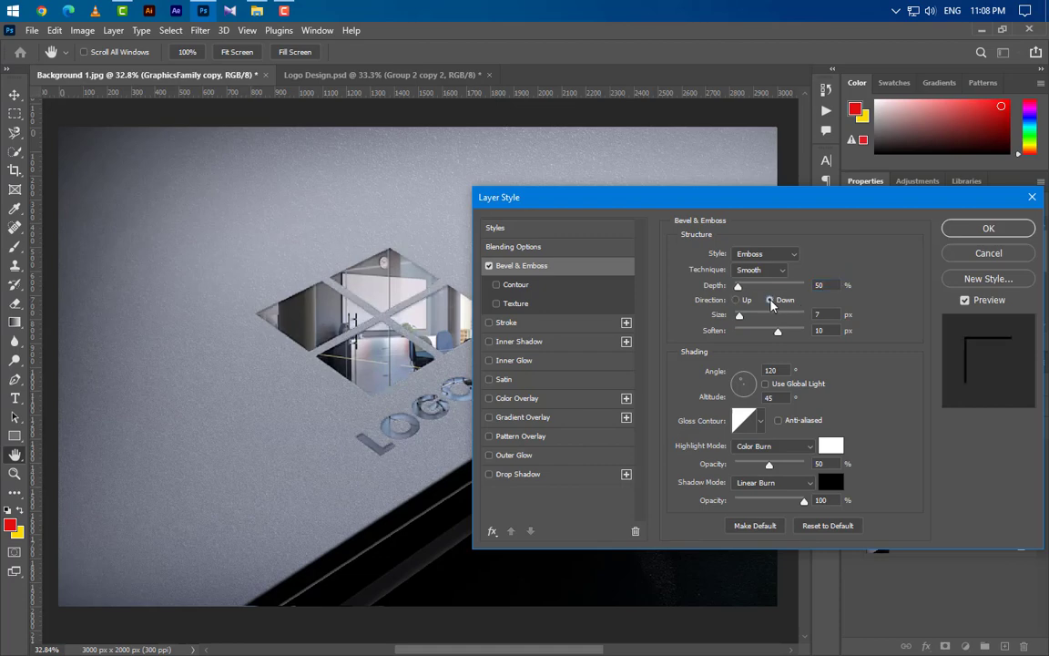
key("Tab")
type("5")
key("Tab")
type("0")
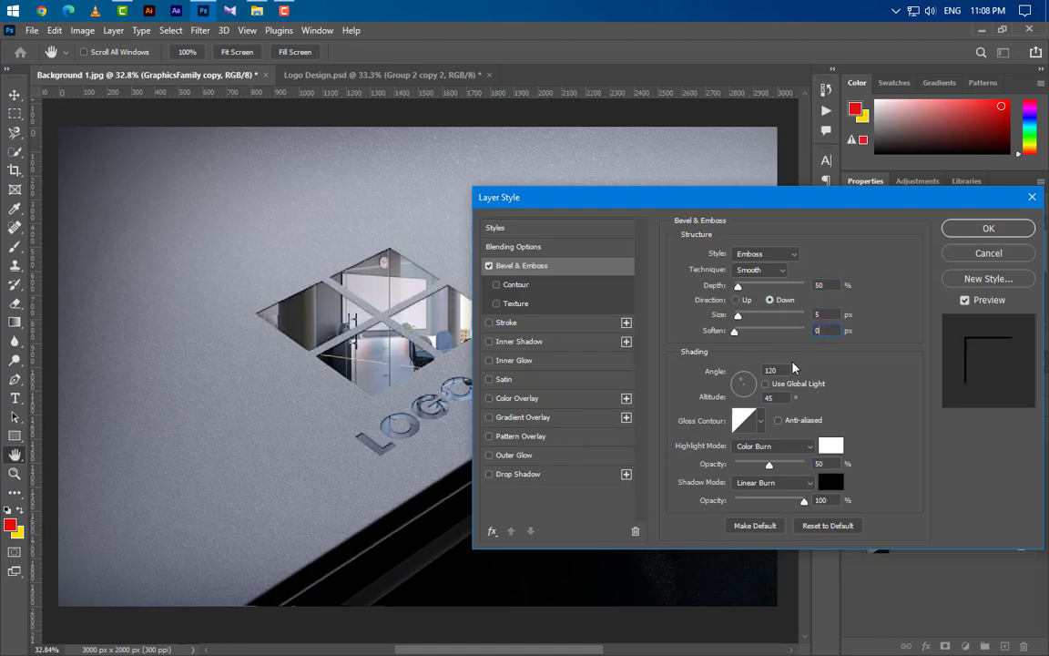
Set the bevel's shading angle to 50° and altitude to 5°
key("Tab")
type("50")
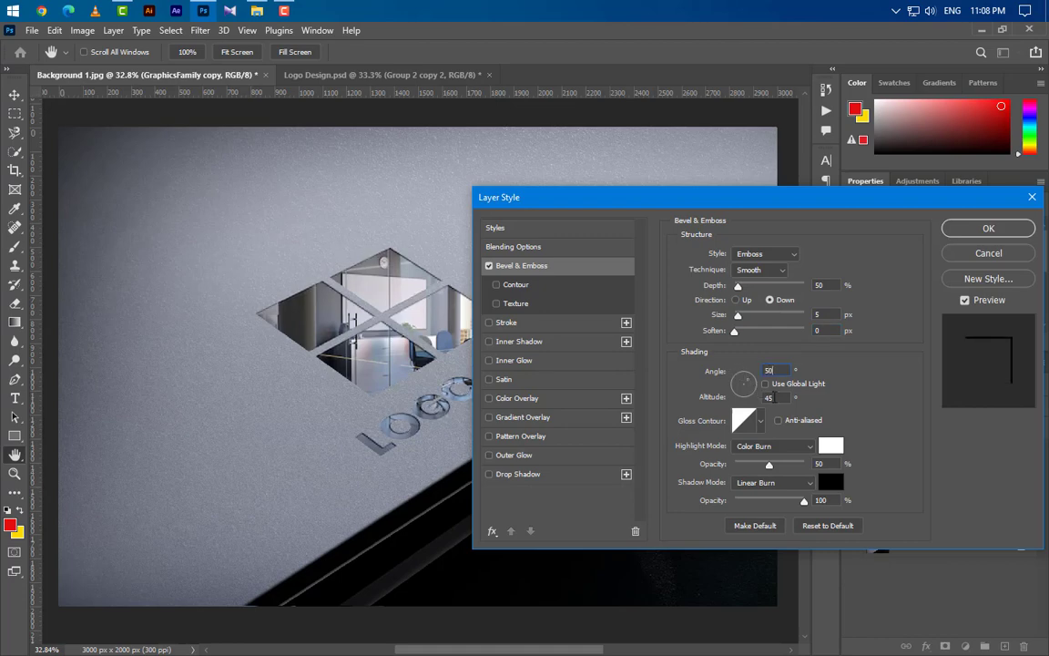
type("5")
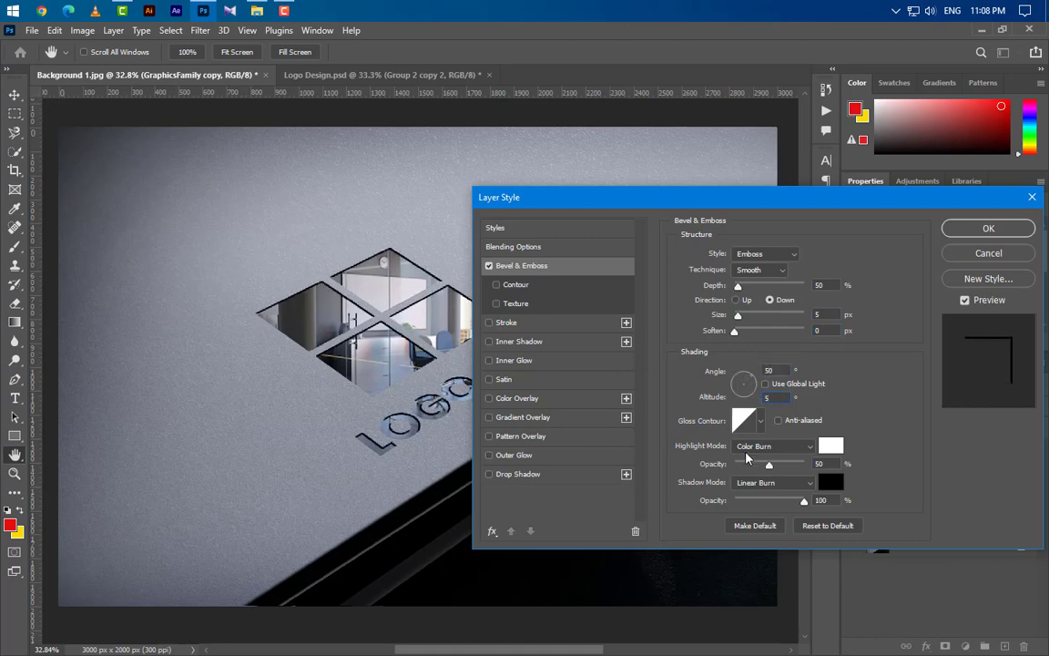
Set the bevel's highlight mode to Color Dodge with white at 40% opacity
left_click(780, 450)
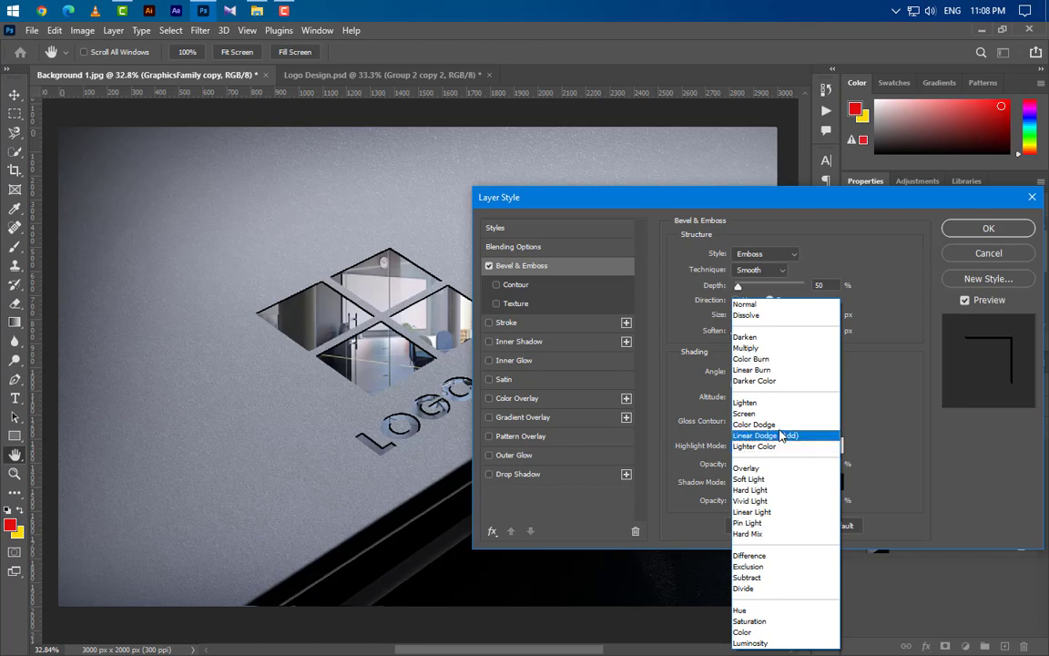
left_click(773, 425)
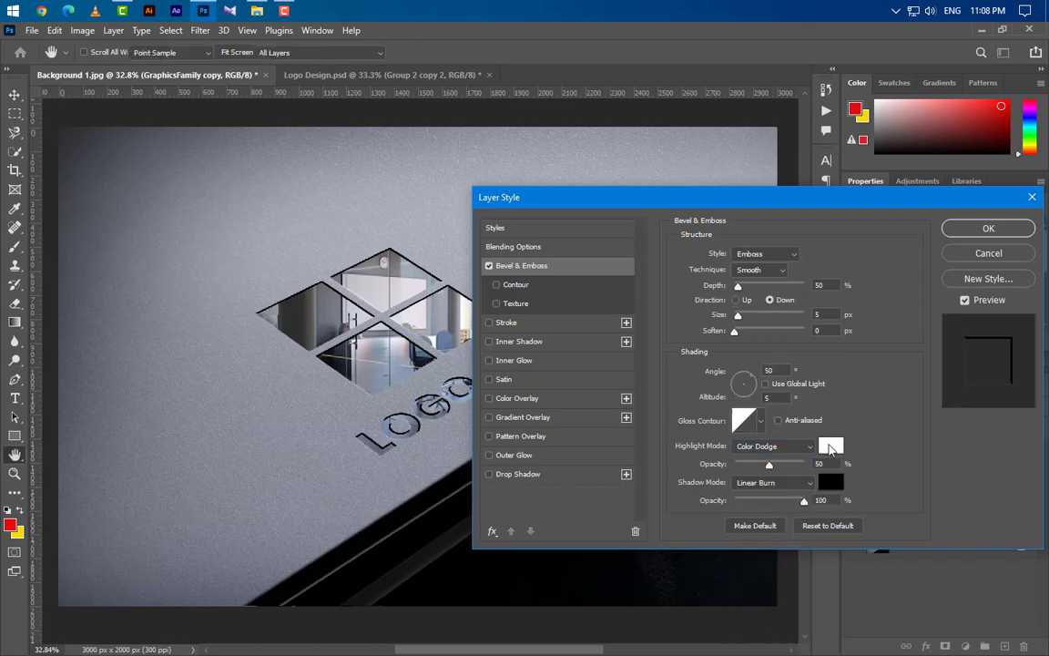
left_click(831, 445)
left_click(934, 398)
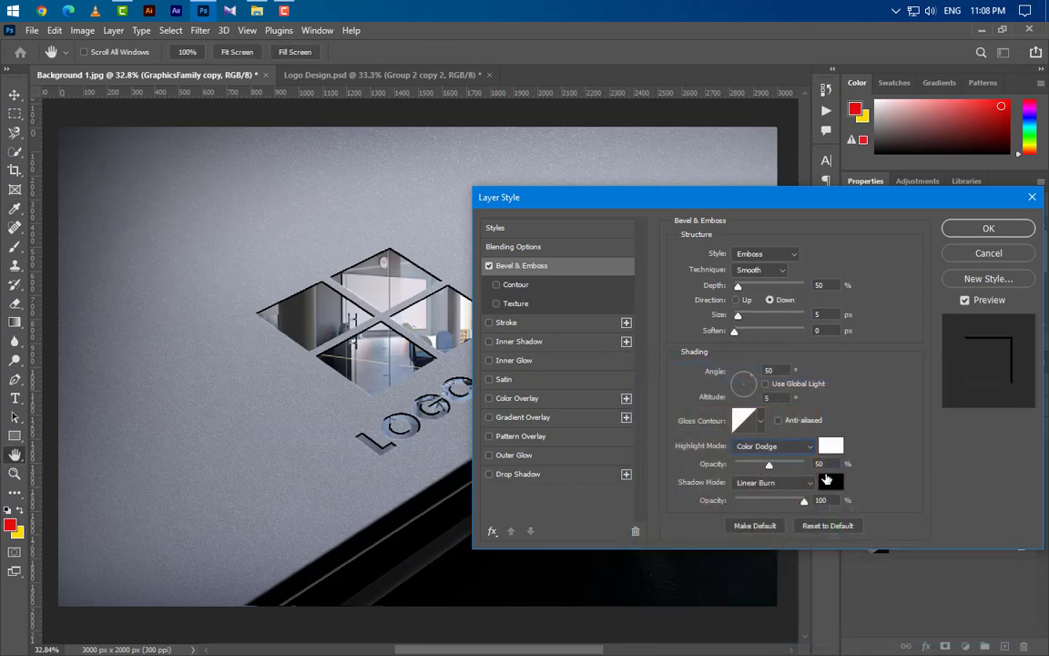
Set the bevel's shadow mode to Multiply with black at 20% opacity
left_click(794, 483)
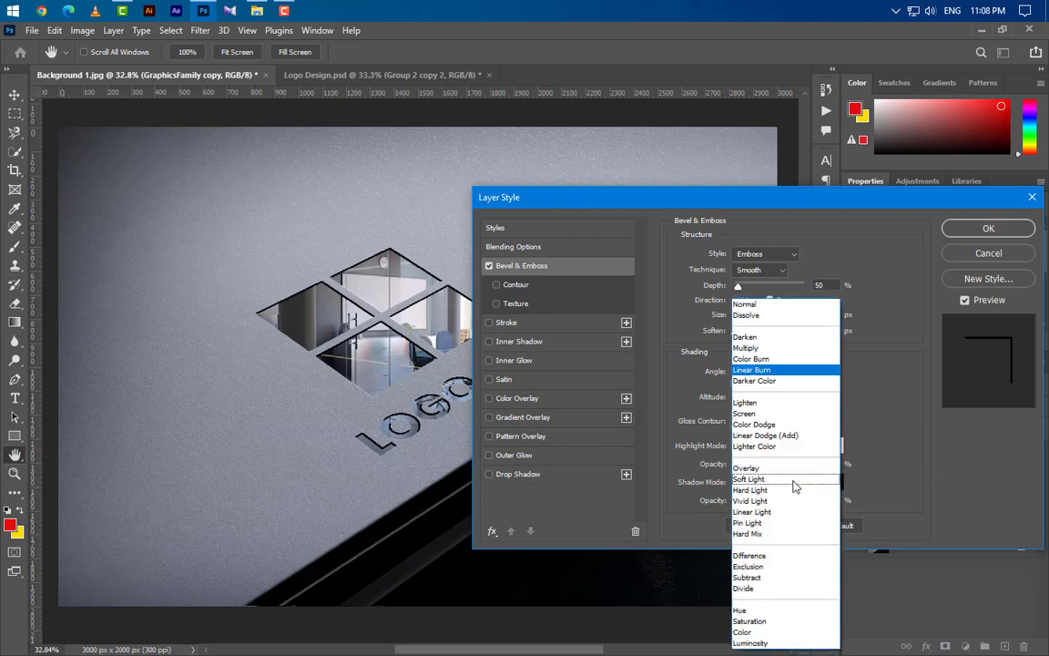
left_click(745, 348)
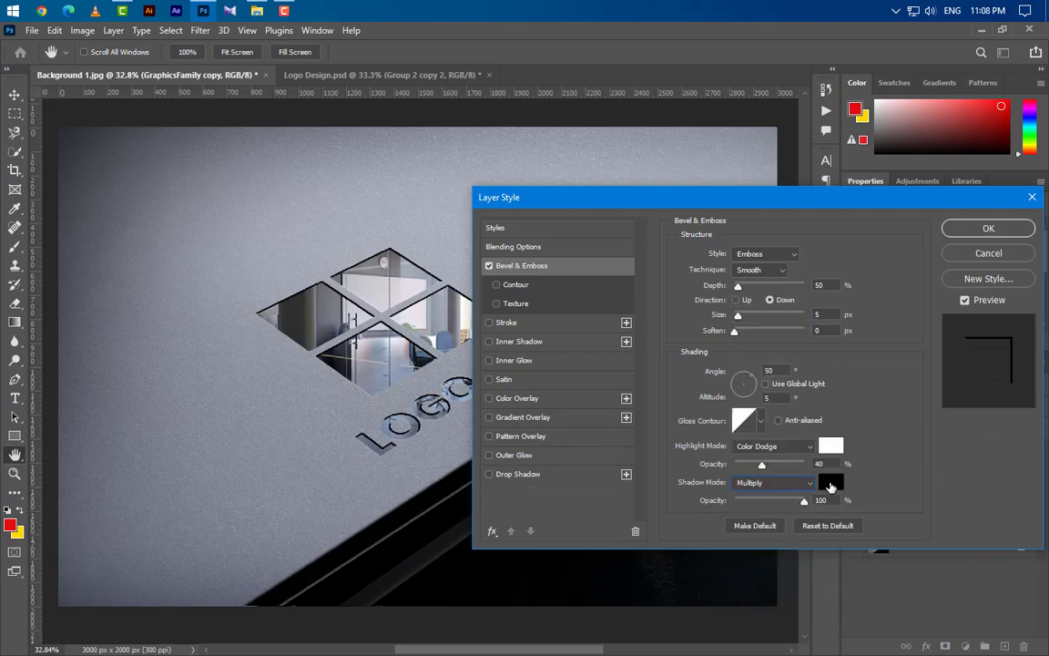
left_click(830, 482)
left_click(958, 397)
type("20")
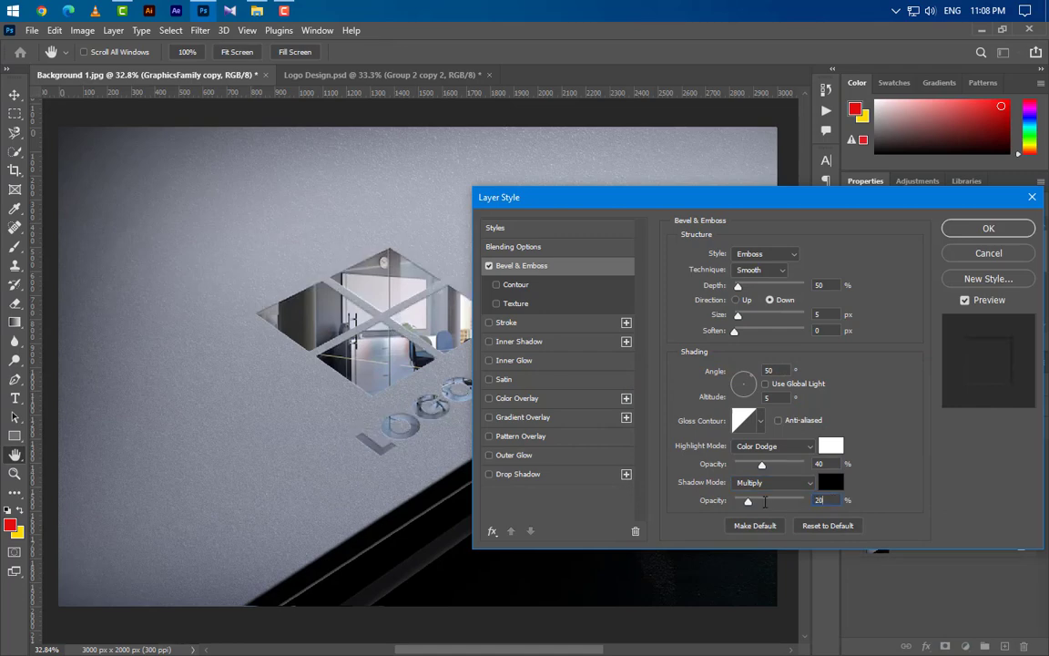
key("Tab")
Add a white Inner Shadow with 75% opacity, 35° angle, 2 px distance and 1 px size, and apply the layer style
left_click(562, 344)
left_click(824, 256)
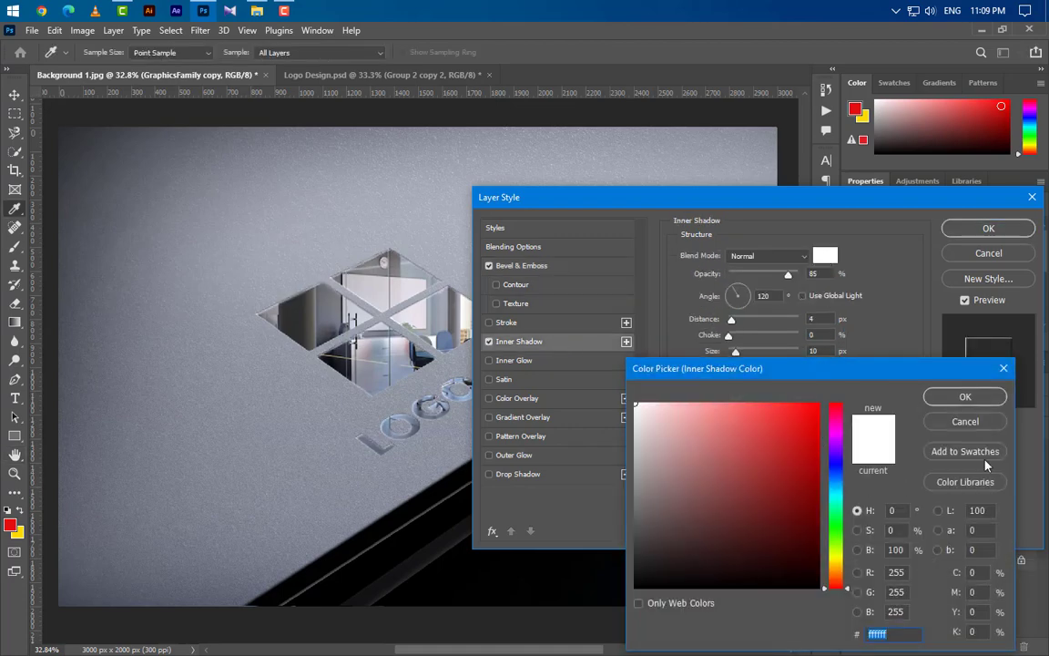
left_click(965, 397)
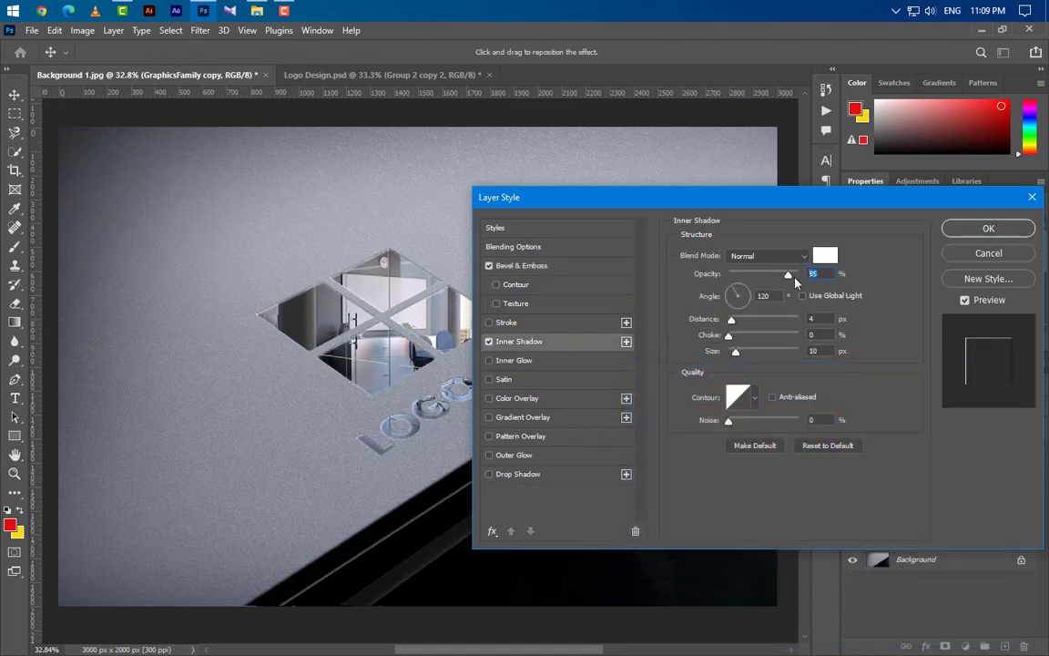
type("75")
type("35")
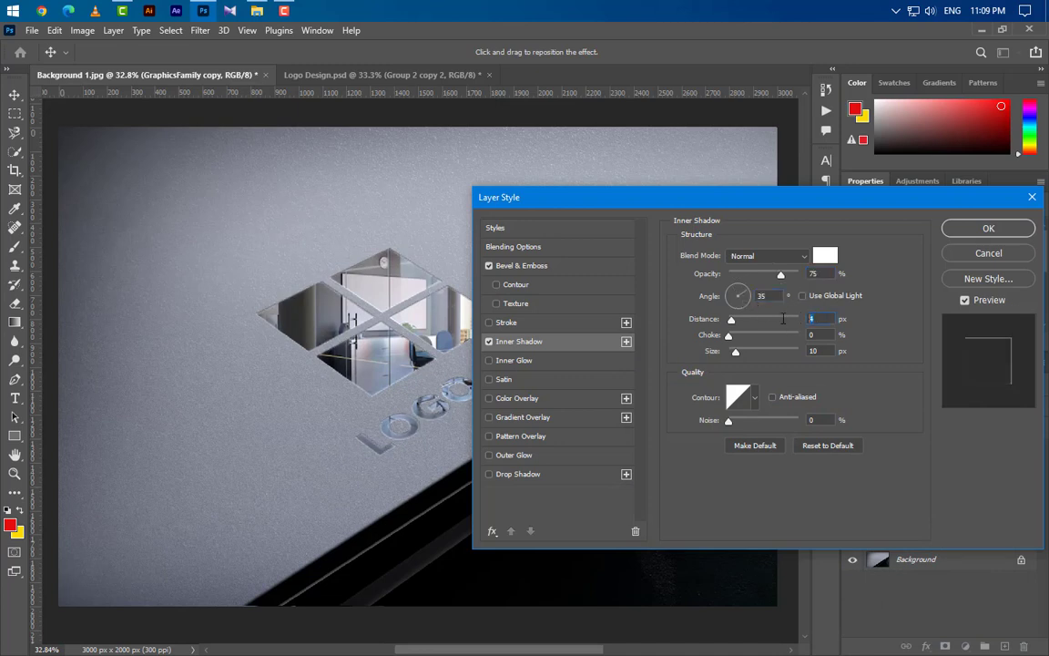
type("2")
double_click(822, 349)
type("1")
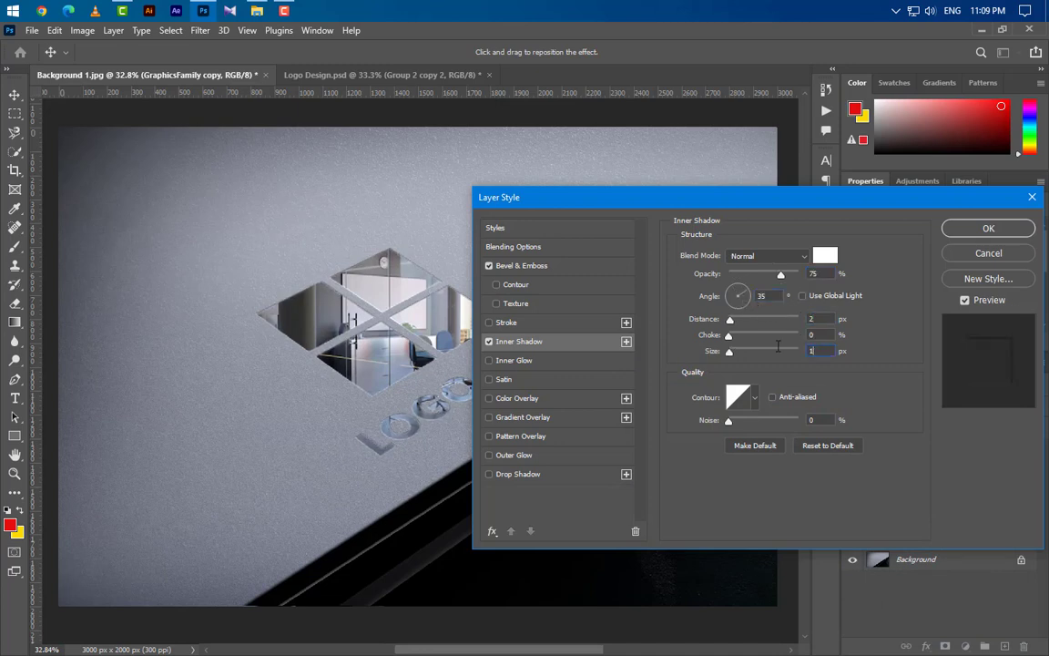
left_click(1000, 234)
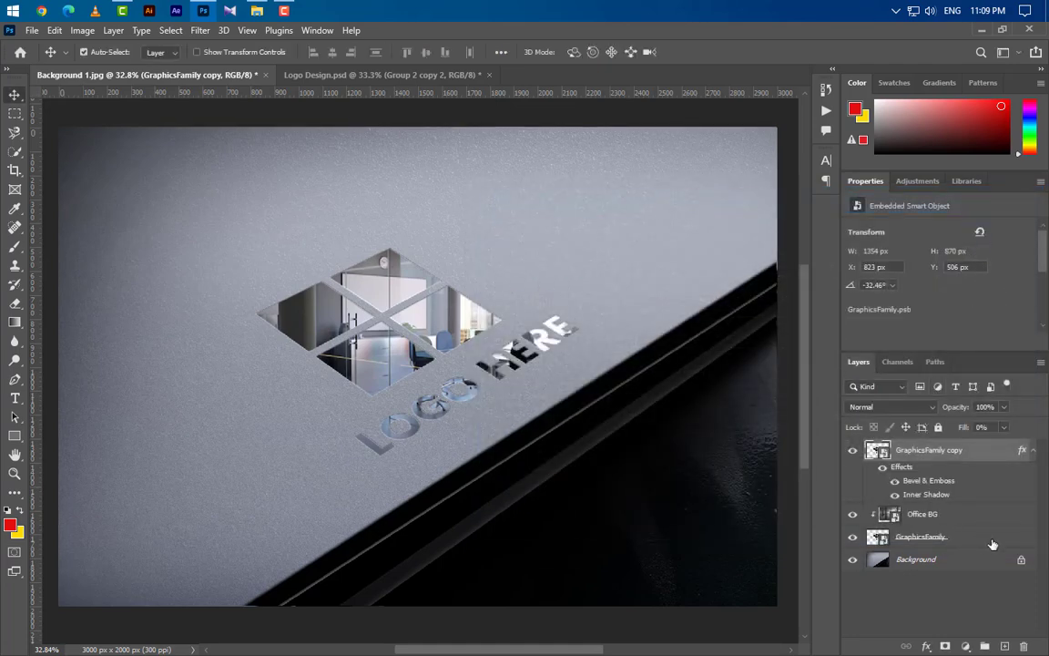
Duplicate the GraphicsFamily copy layer, collapse the original's effects list and remove all layer effects from the duplicate
right_click(993, 458)
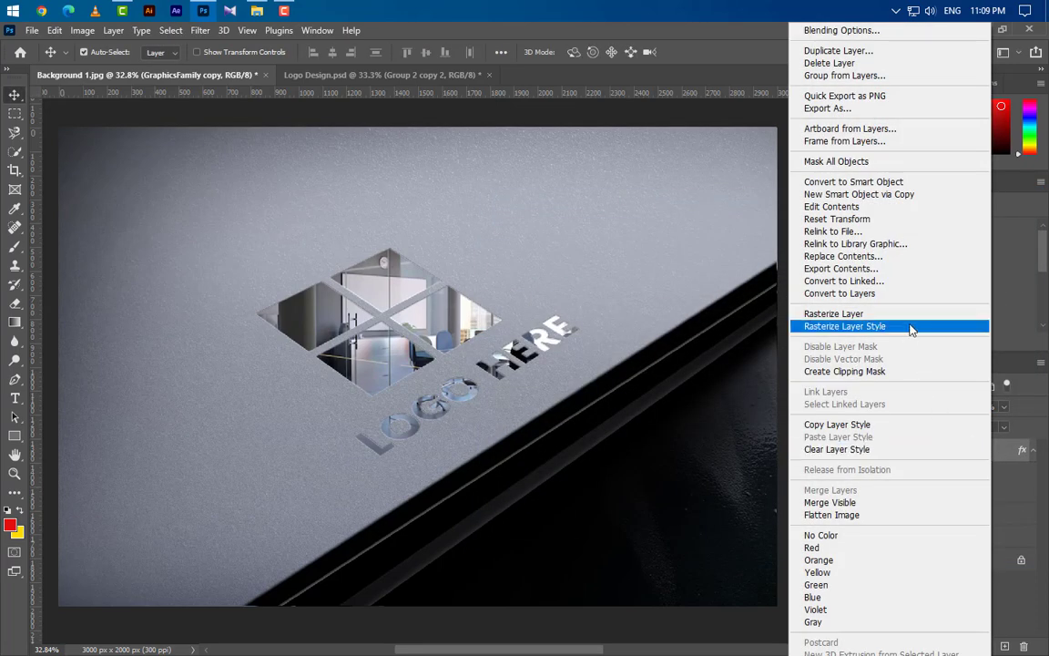
left_click(865, 51)
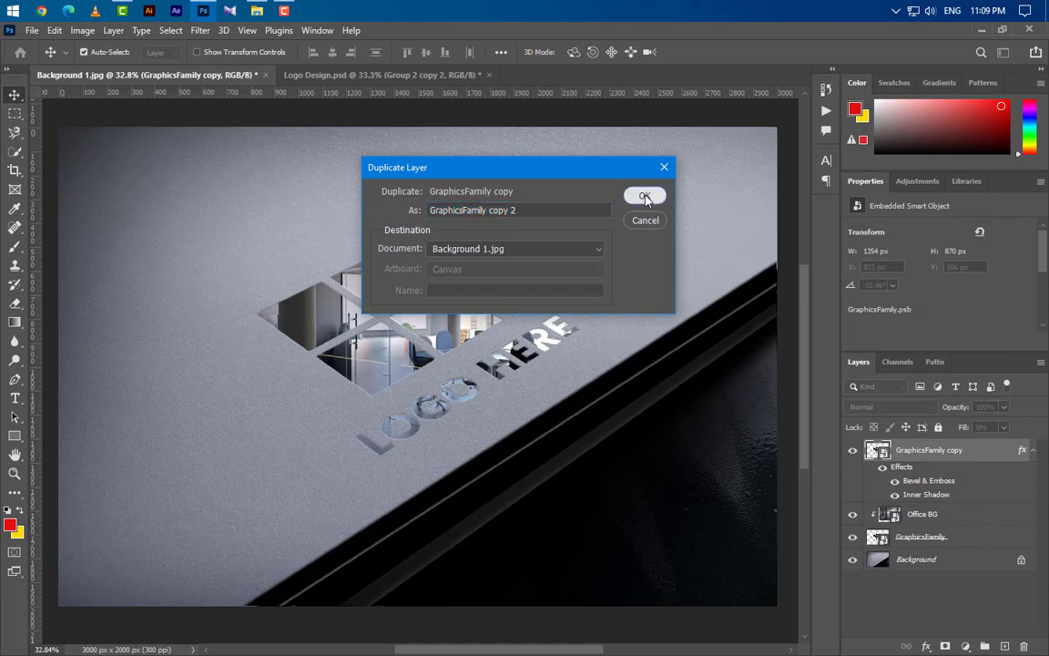
left_click(637, 197)
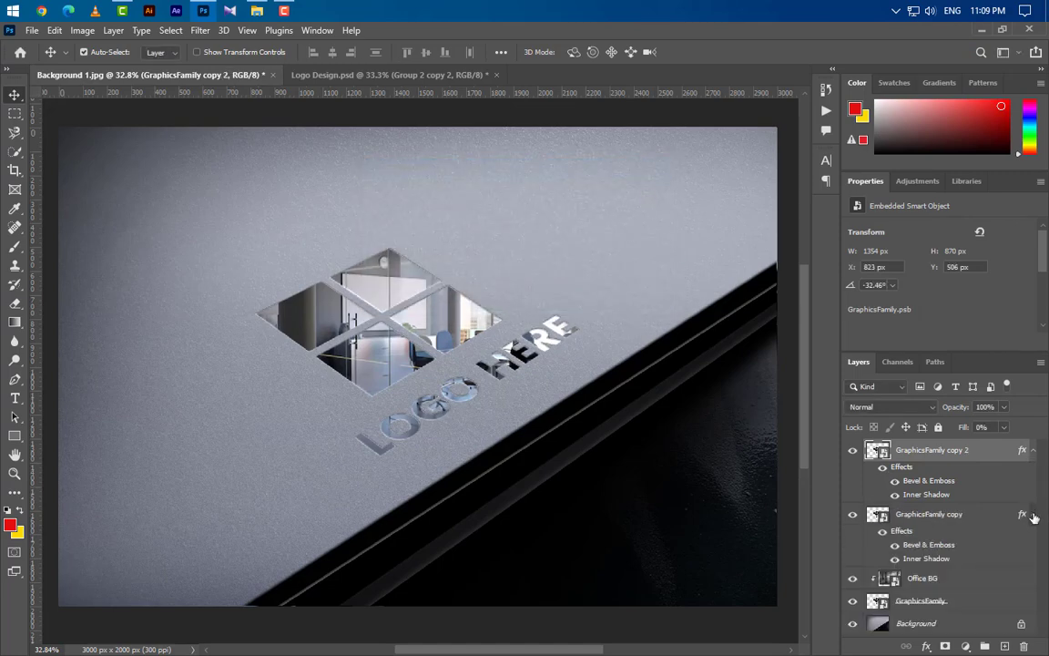
left_click(1033, 516)
left_click_drag(1022, 449, 1025, 644)
Add a Color Overlay effect to the GraphicsFamily copy 2 layer using colour #353d52
right_click(996, 452)
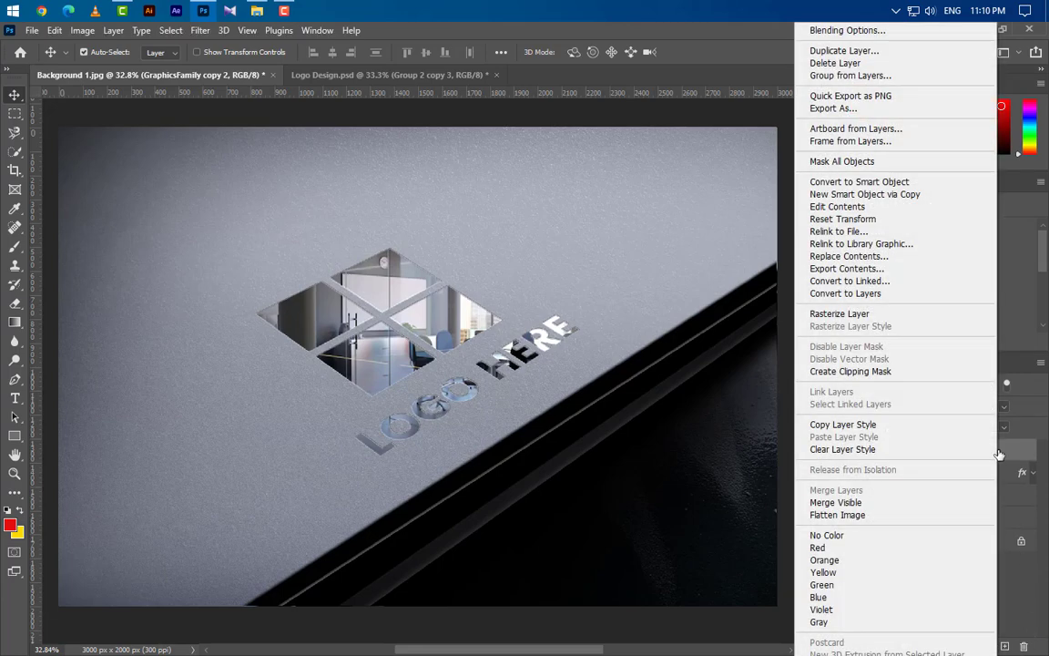
left_click(845, 30)
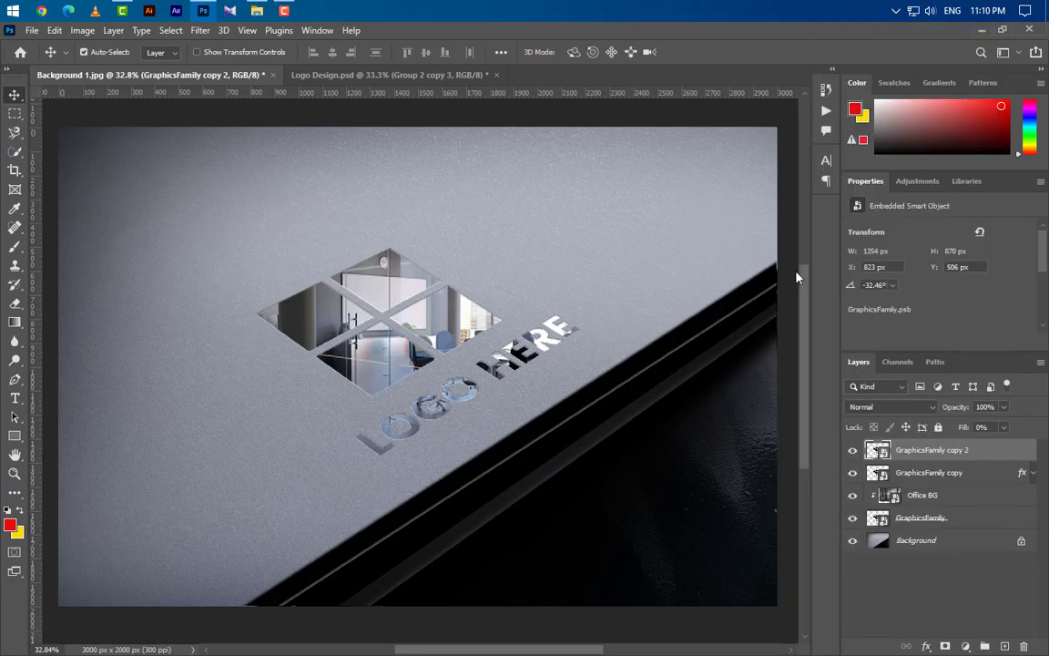
left_click(546, 401)
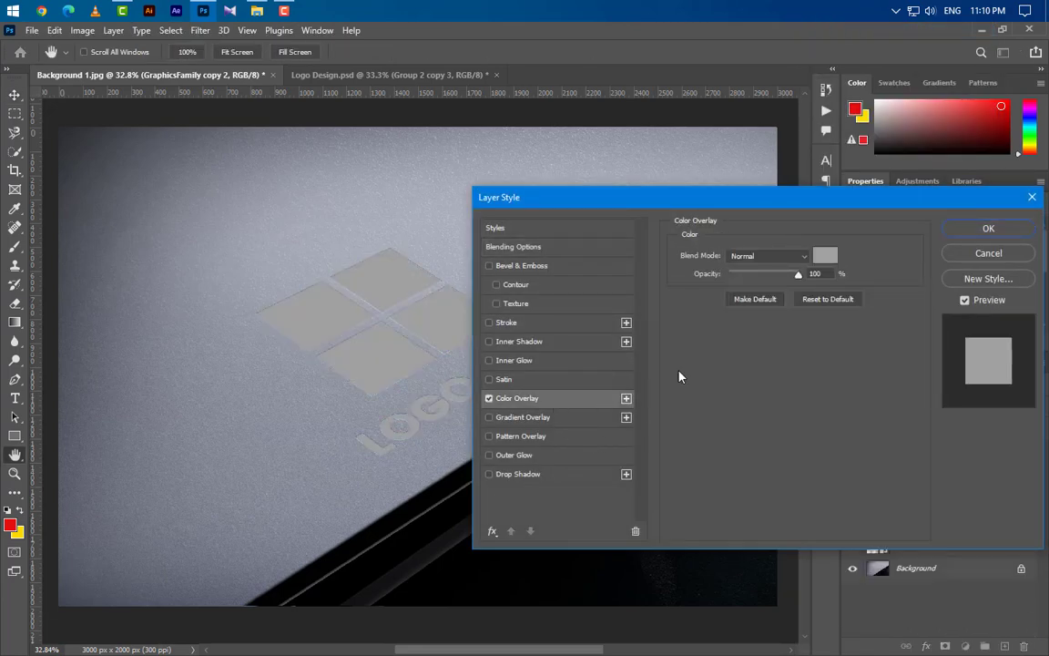
left_click(824, 255)
key("ctrl+v")
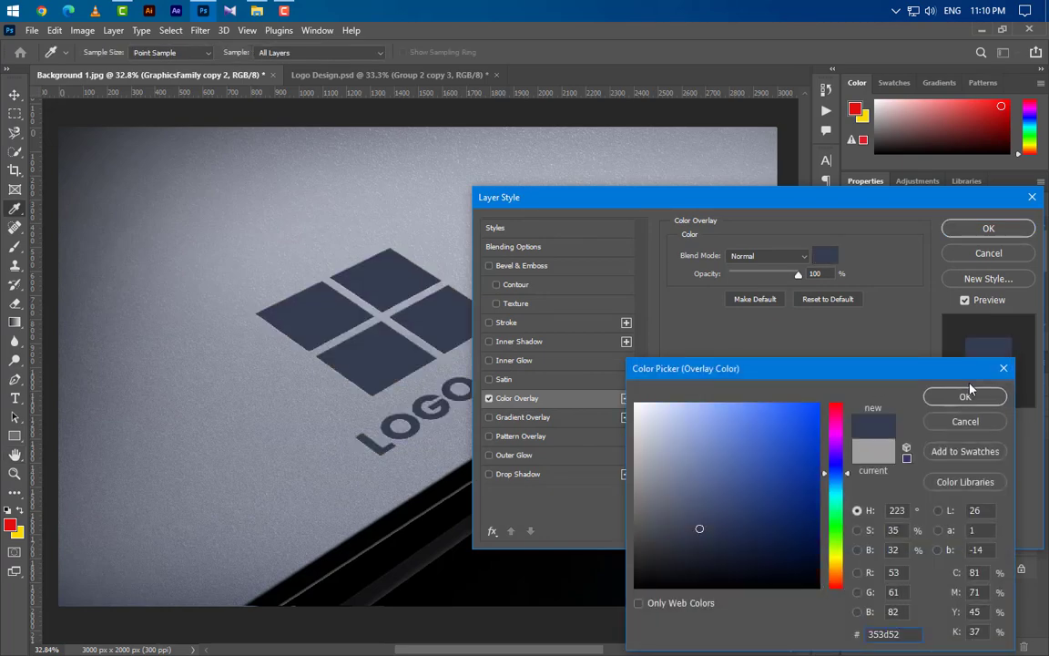
left_click(965, 396)
Set the Color Overlay's blend mode to Overlay with 60% opacity and apply the layer style
left_click(781, 262)
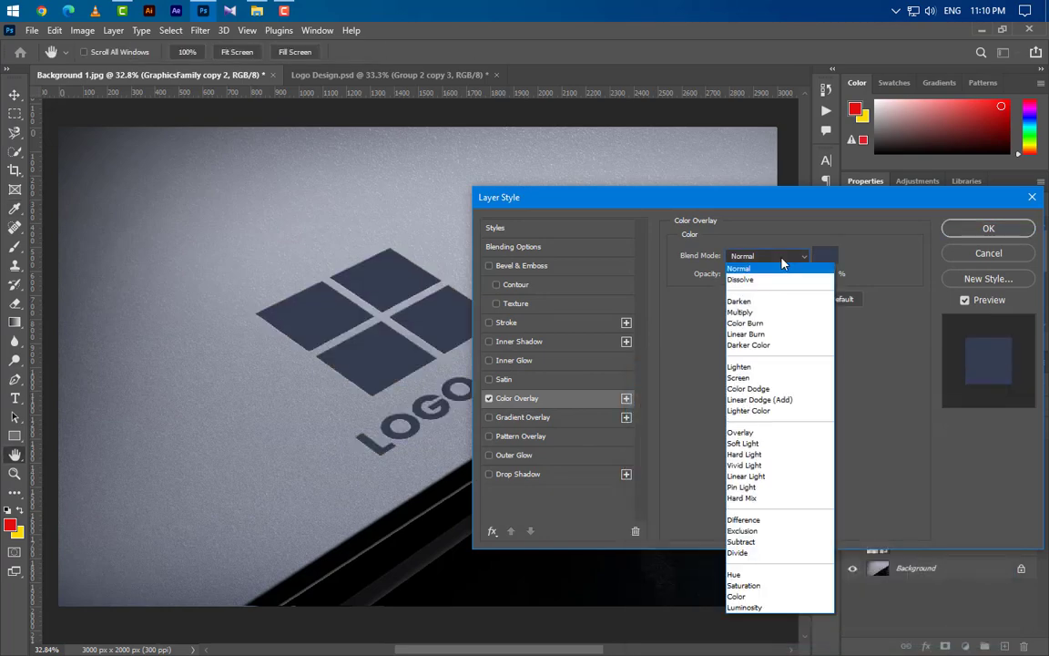
left_click(763, 434)
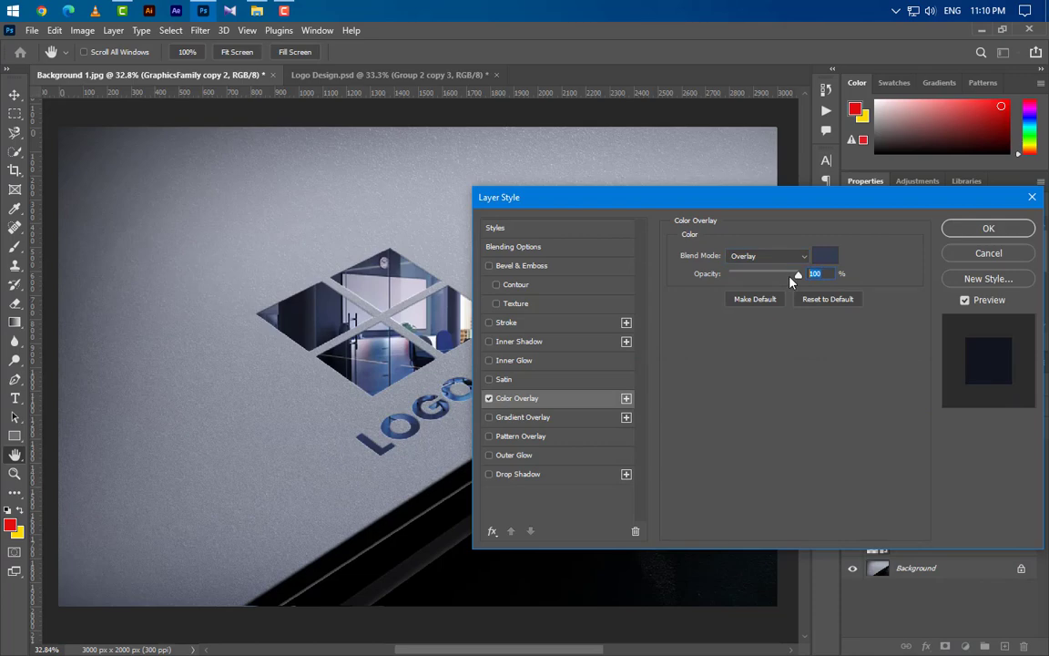
type("60")
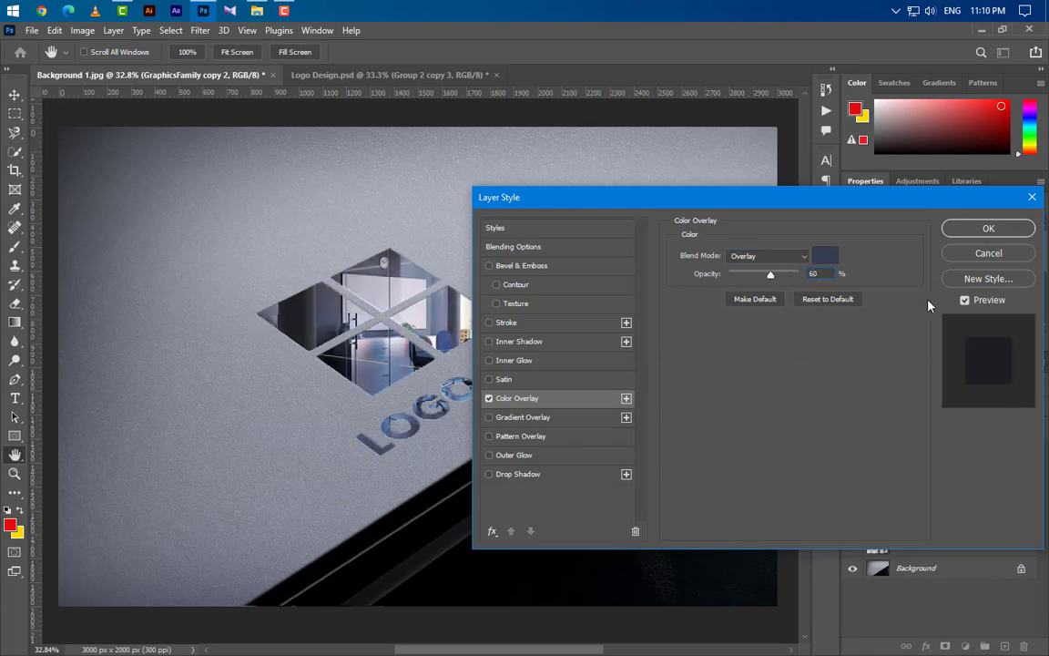
left_click(985, 229)
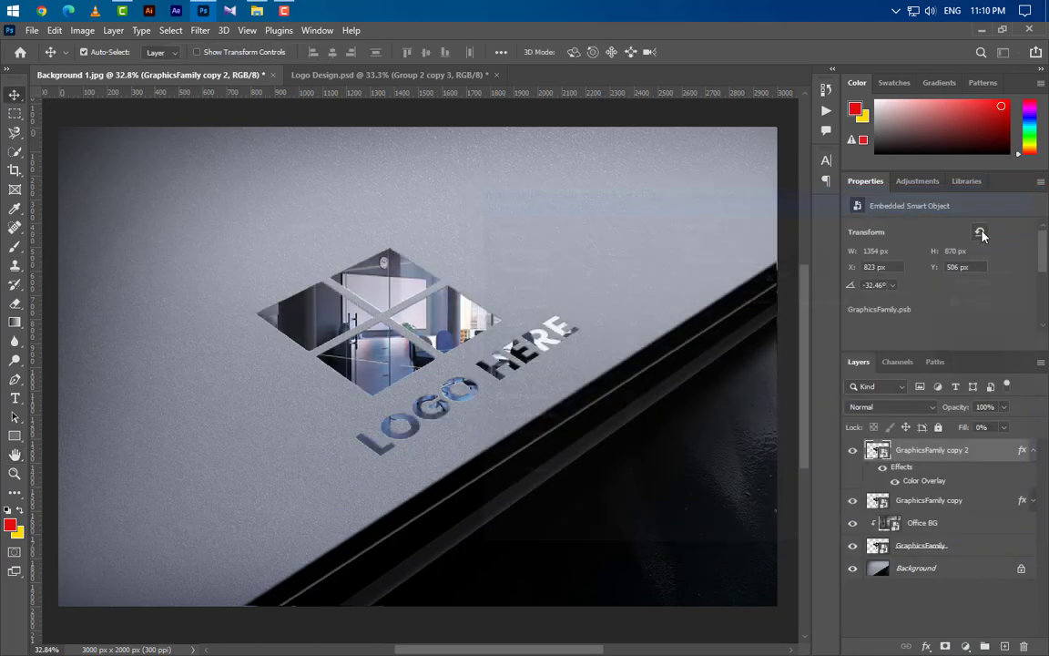
Duplicate the GraphicsFamily copy 2 layer, collapse the original's effects list and remove the Color Overlay from the duplicate
right_click(995, 458)
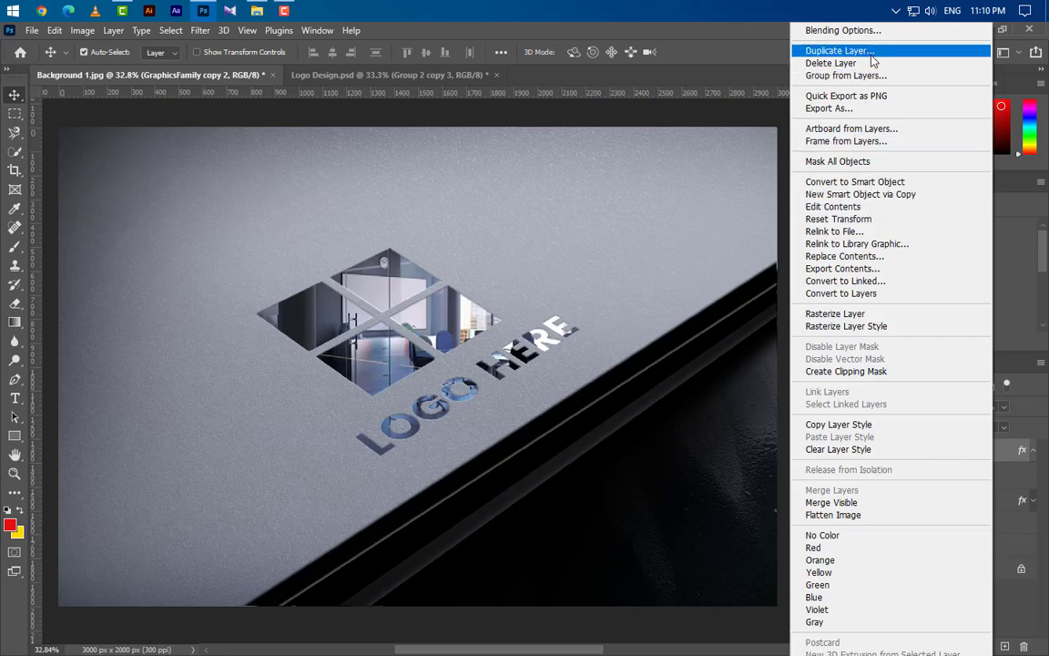
left_click(787, 47)
left_click(655, 197)
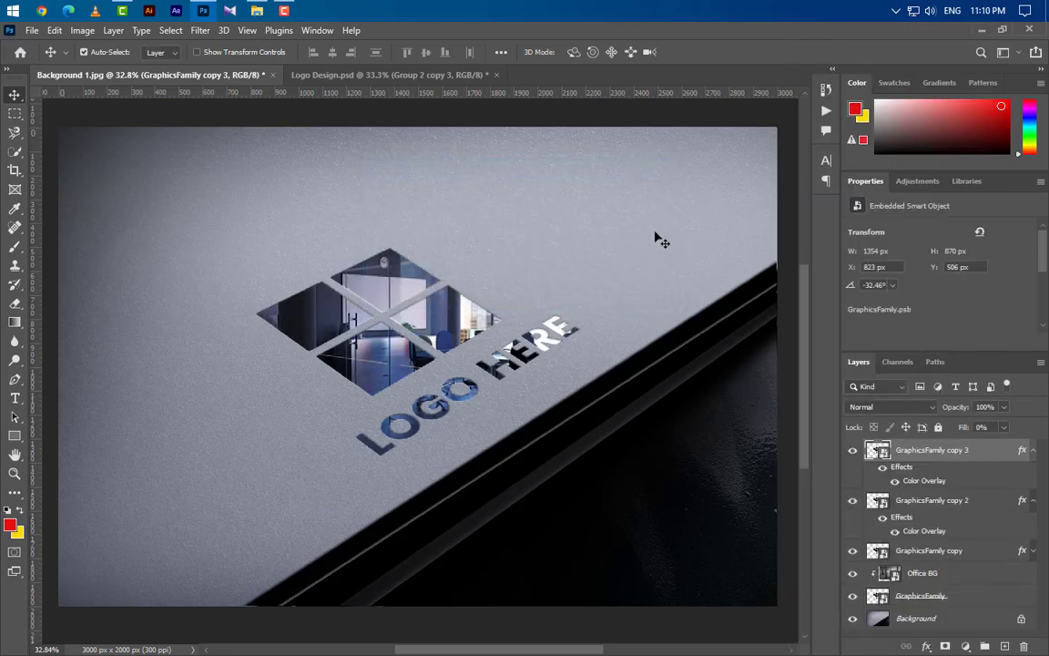
left_click(1034, 501)
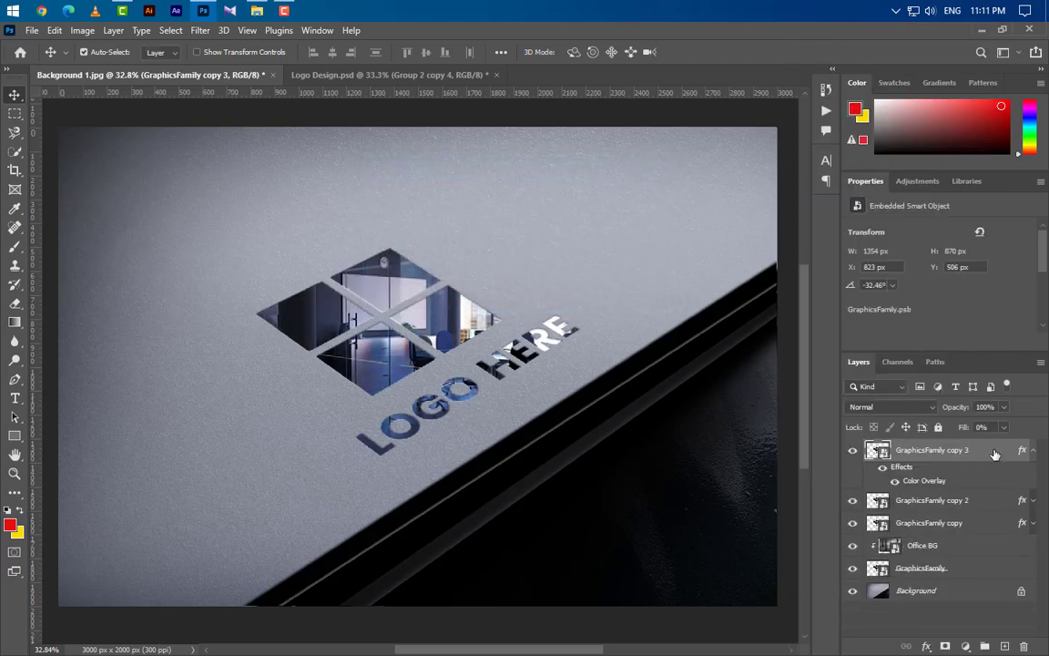
left_click_drag(939, 487, 1023, 645)
Add an Inner Shadow to the GraphicsFamily copy 3 layer and colour it black (#000000)
right_click(997, 461)
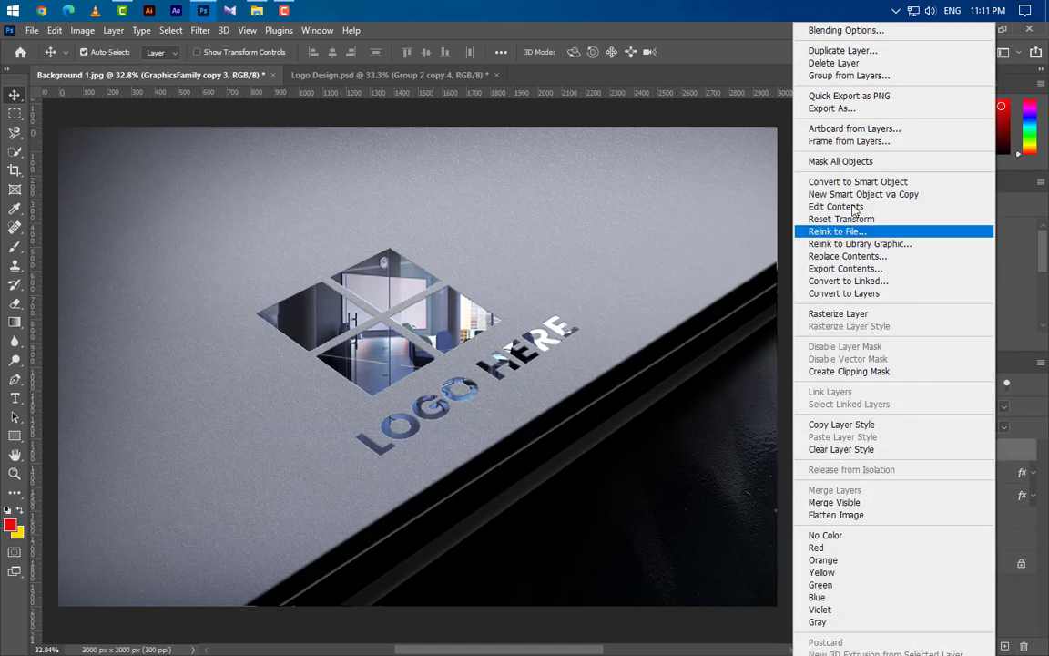
left_click(843, 31)
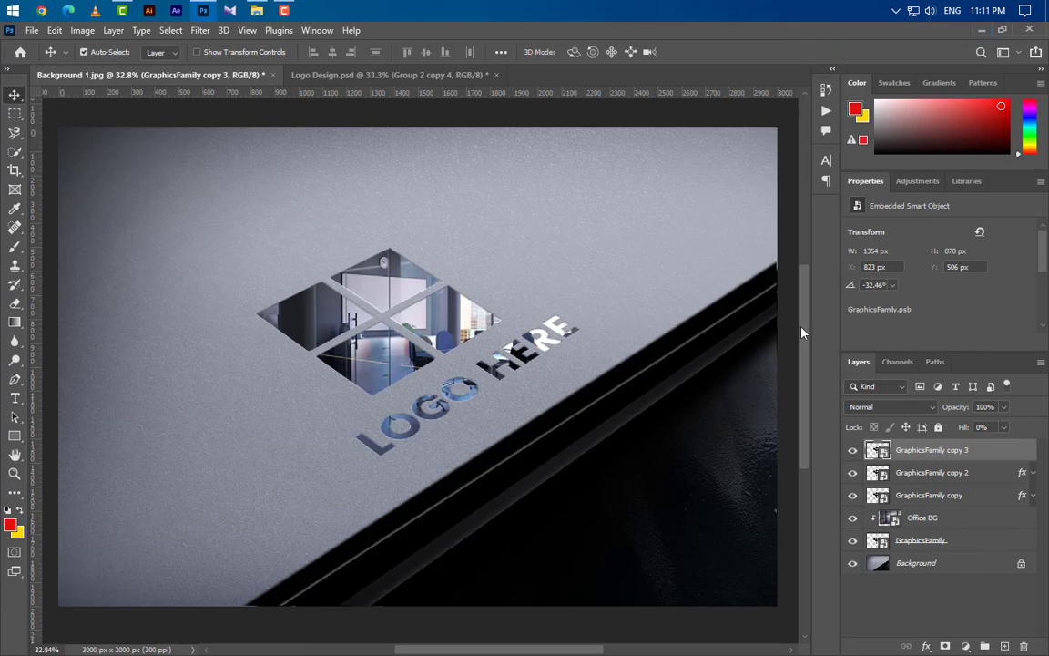
left_click(519, 340)
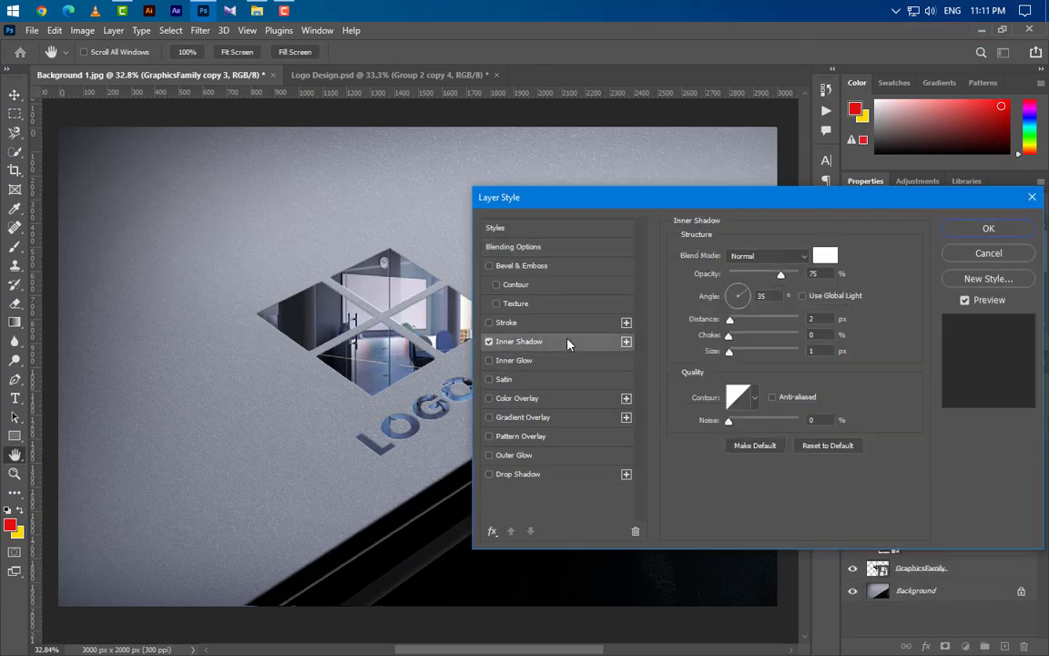
left_click(825, 256)
type("000000")
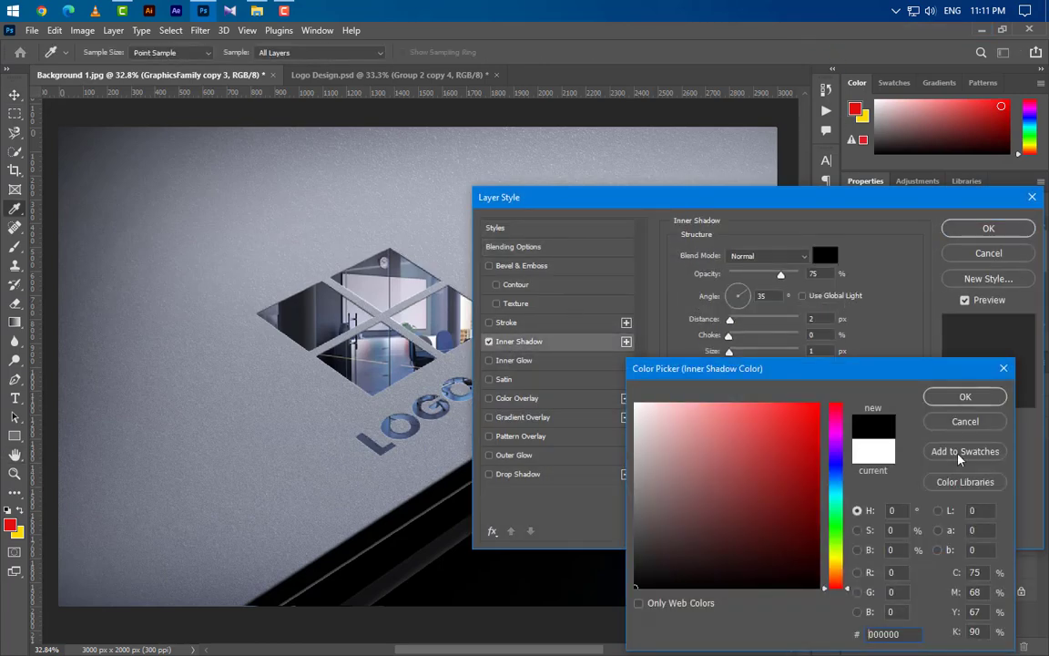
left_click(931, 397)
Set the inner shadow's blend mode to Multiply, its opacity to 50% and its angle to 50°
left_click(752, 257)
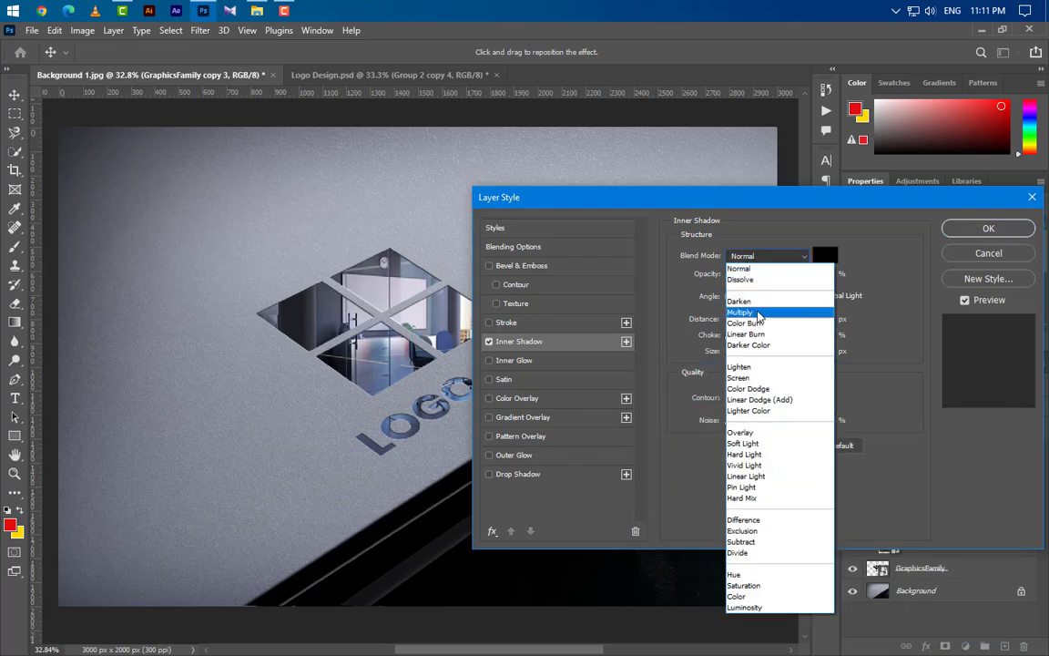
left_click(720, 307)
double_click(813, 273)
type("50")
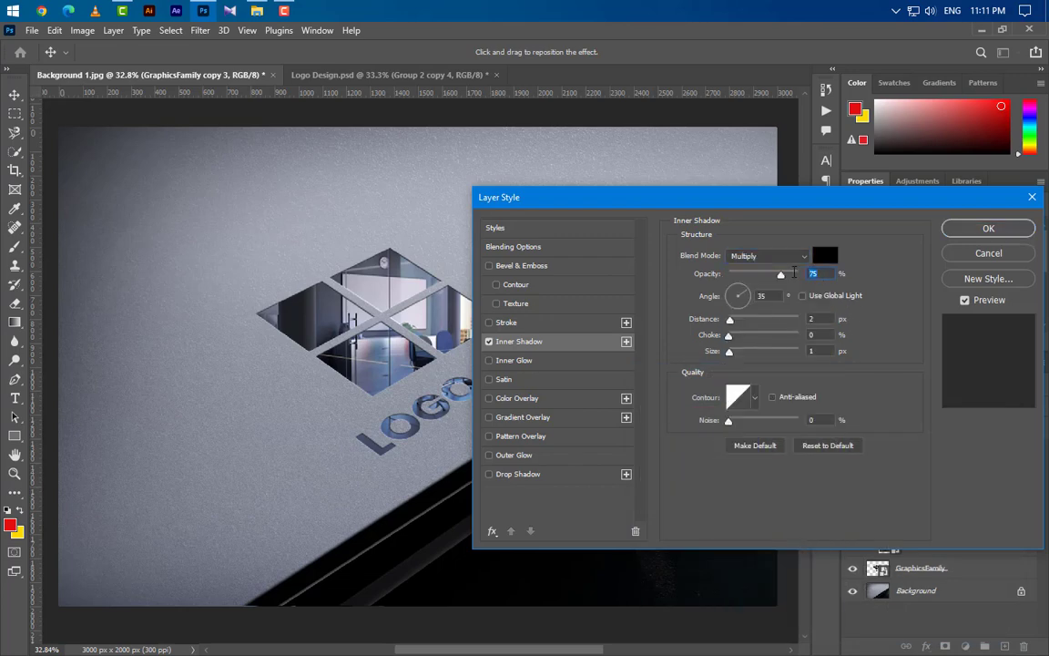
double_click(771, 296)
type("50")
Set the inner shadow's distance to 5 px, choke to 5% and size to 5 px
double_click(807, 321)
type("5")
key("Tab")
type("5")
key("Tab")
type("5")
Add a second Inner Shadow with one instance at 7 px distance and 7 px size, apply the style and collapse the effects list
left_click(626, 340)
left_click(572, 362)
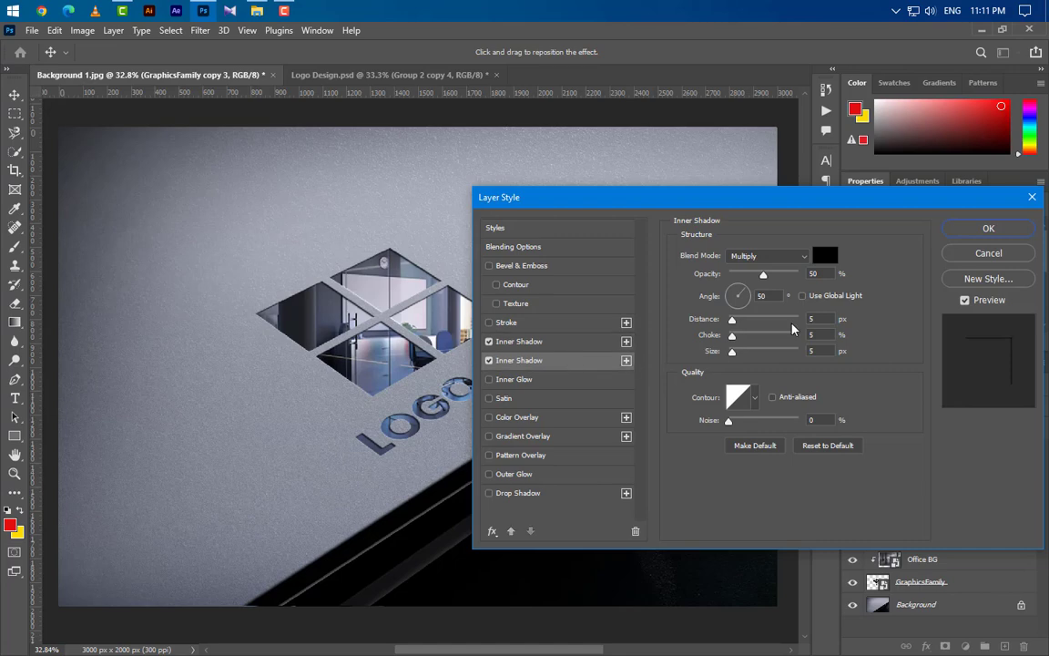
type("7")
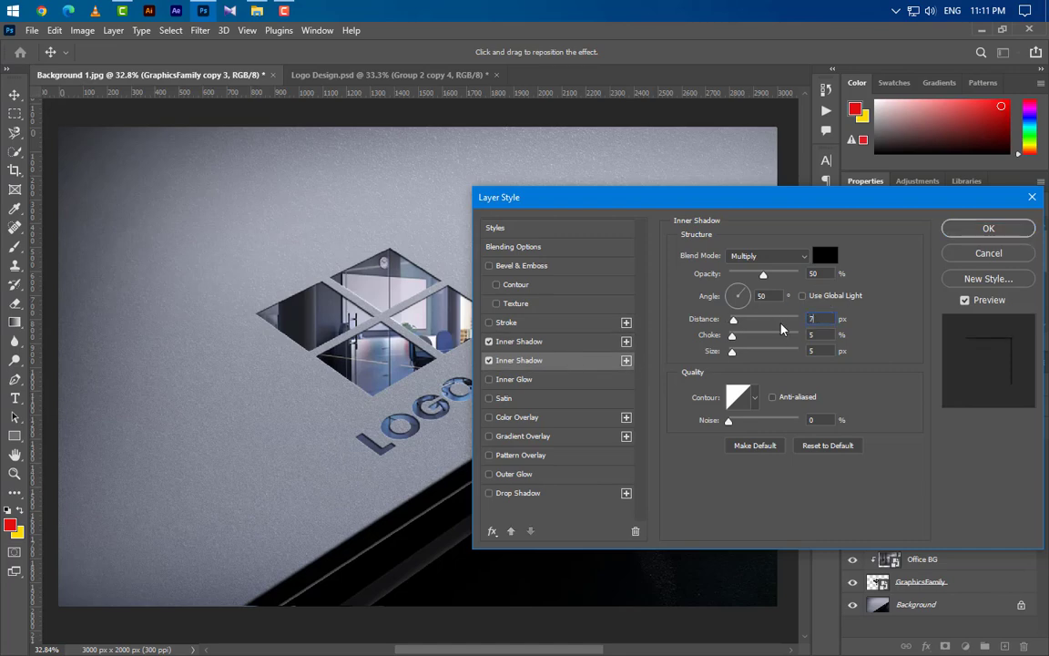
key("Tab")
key("Tab")
type("7")
left_click(988, 227)
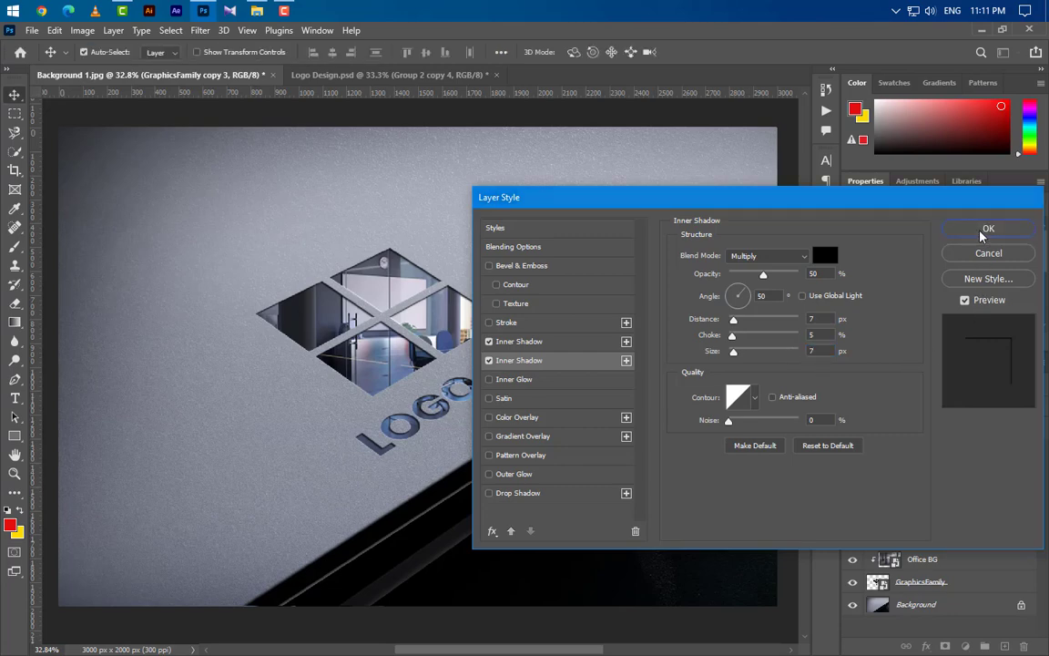
left_click(1034, 451)
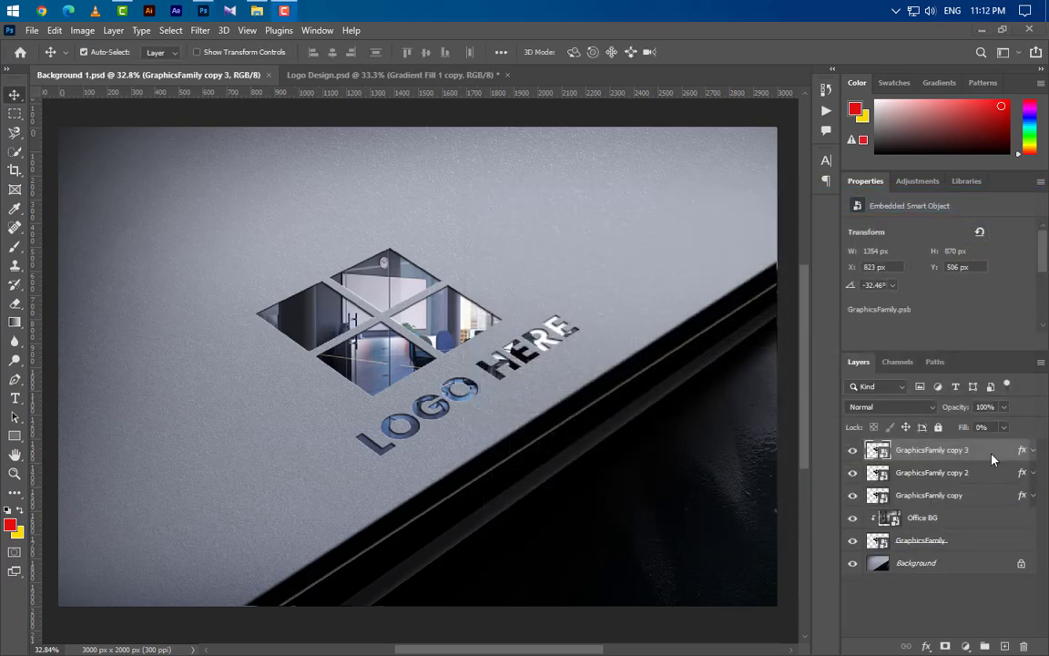
Add a Gradient Fill layer above the logo layers and make the gradient's start black (#000000) at 82% opacity
left_click(966, 646)
left_click(959, 400)
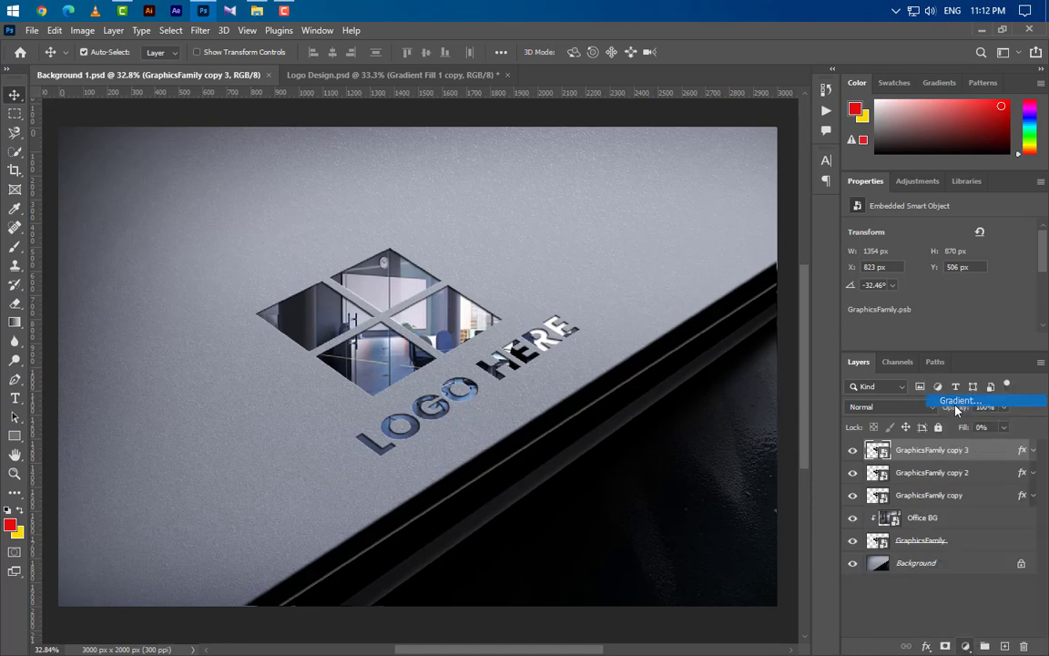
left_click(641, 208)
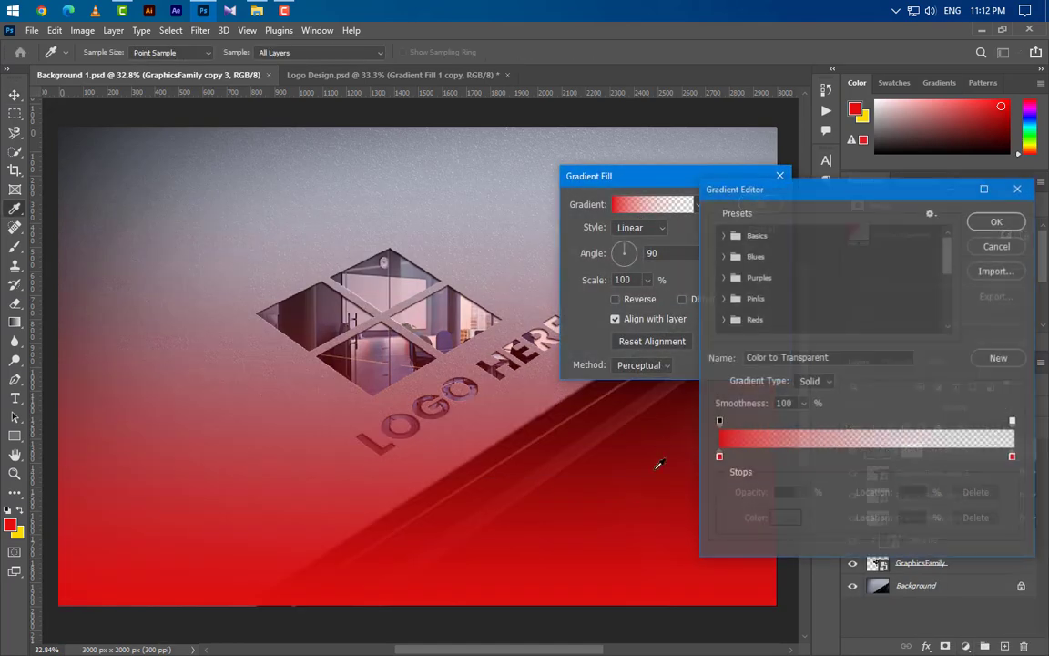
left_click(719, 457)
left_click(785, 518)
left_click(660, 636)
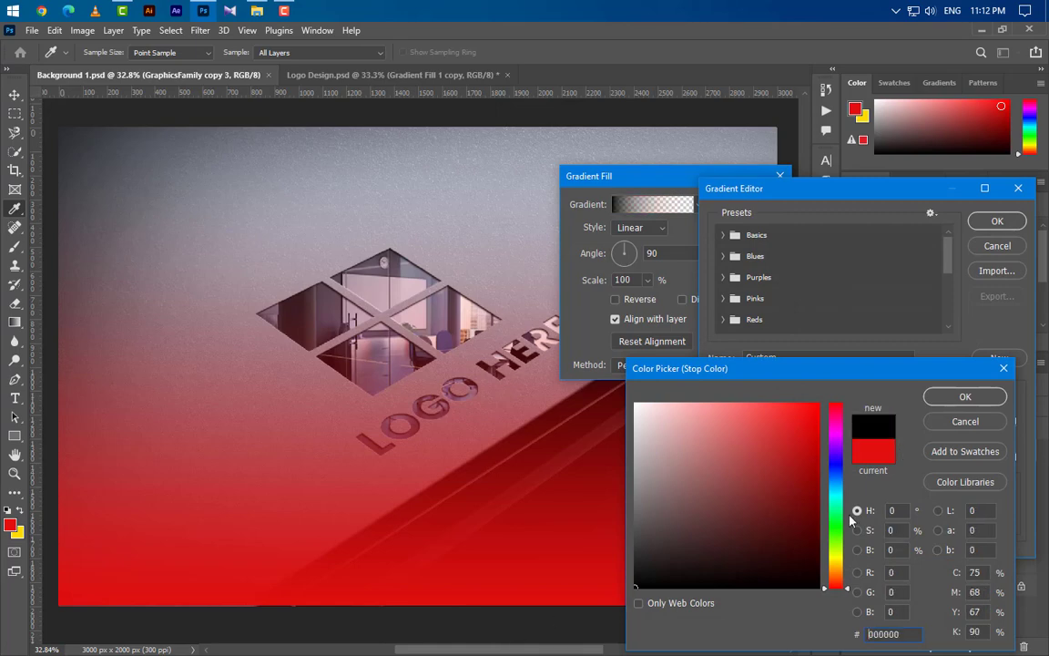
left_click(932, 396)
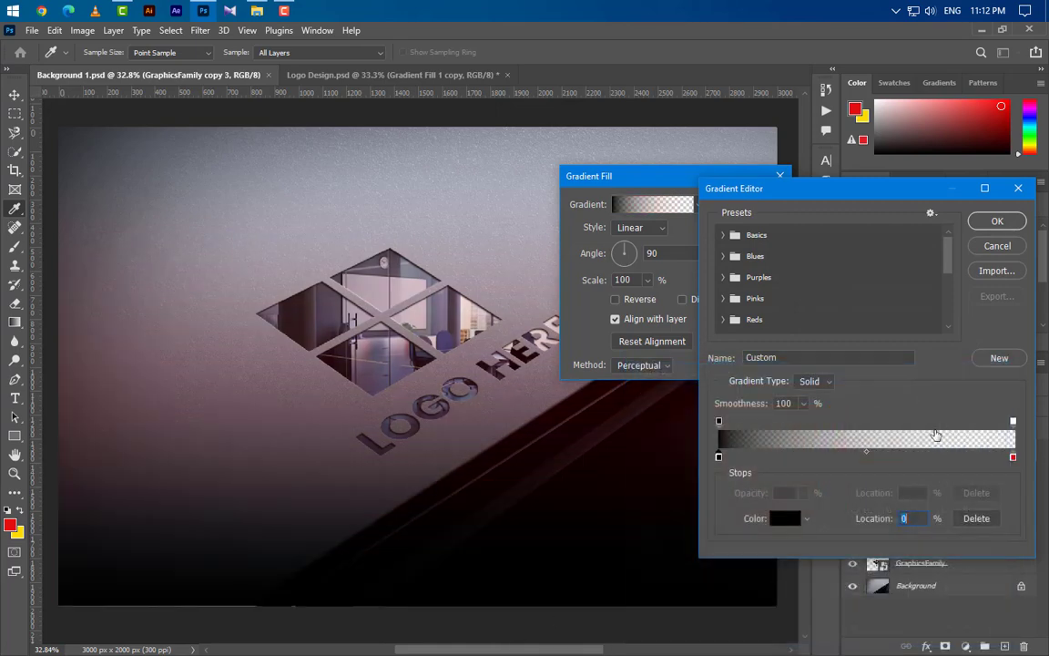
left_click(719, 422)
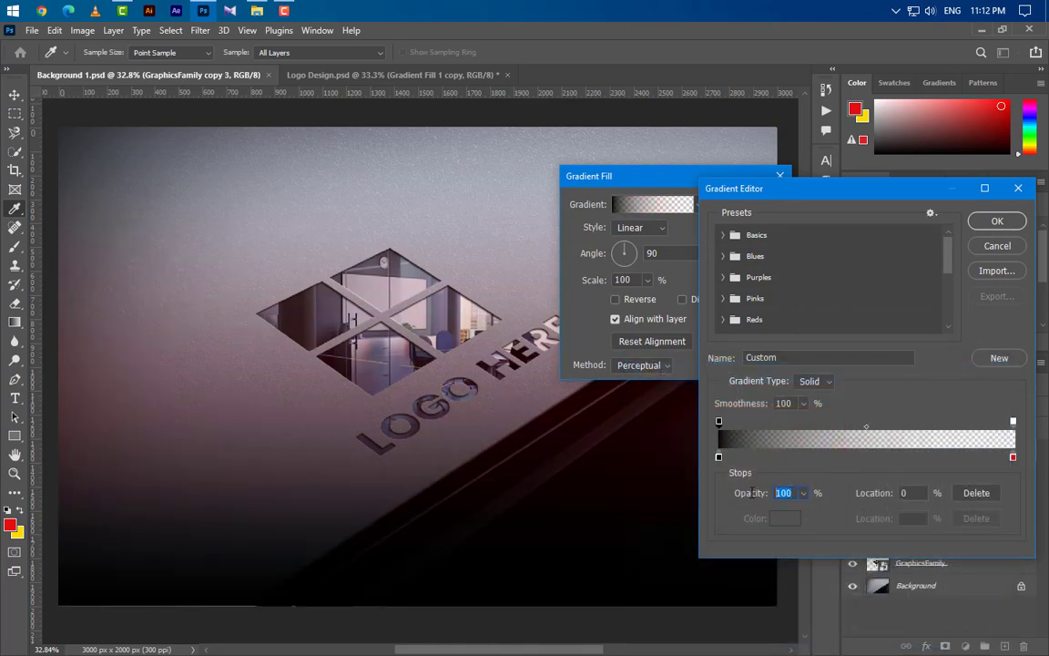
type("82")
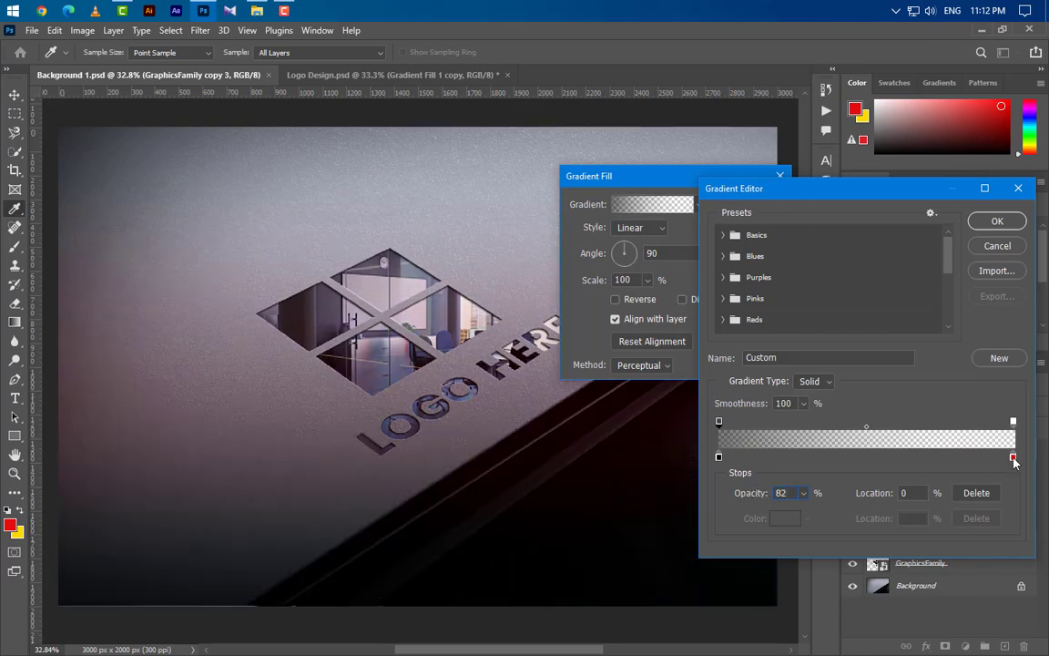
Make the gradient's end colour stop white (#ffffff) at 86% location and set the end opacity stop to 100%
double_click(1014, 457)
type("ffffff")
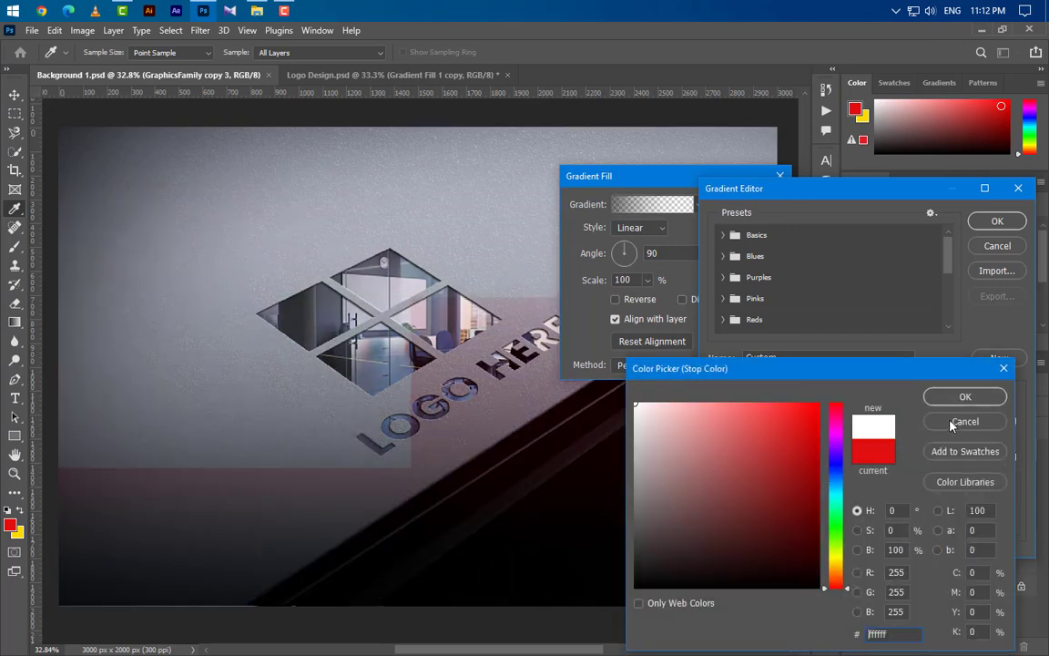
left_click(938, 398)
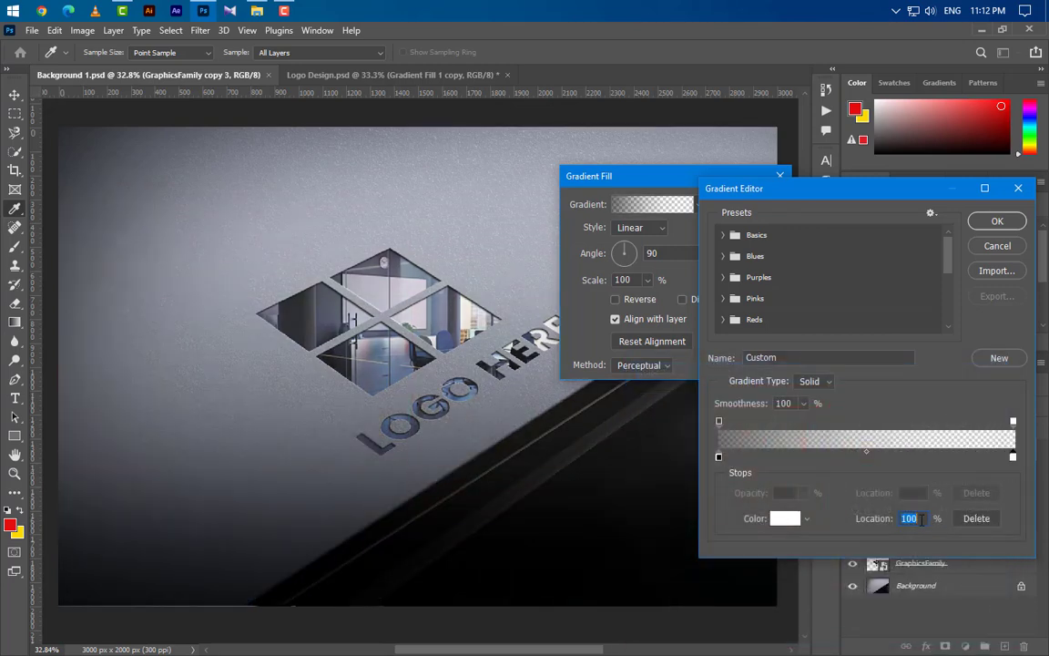
type("86")
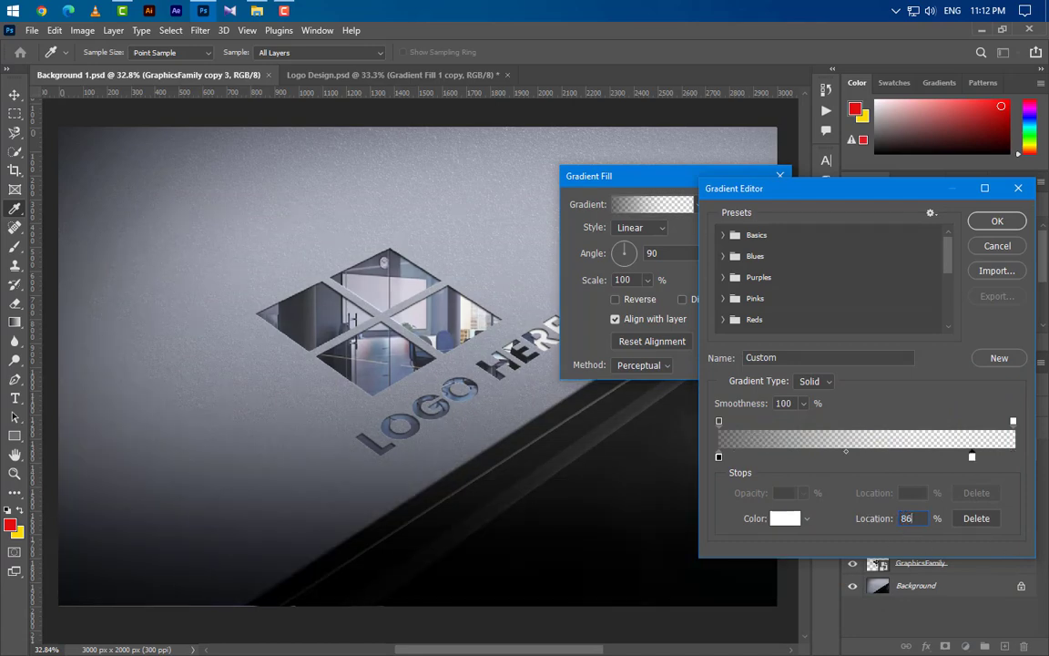
left_click(1012, 423)
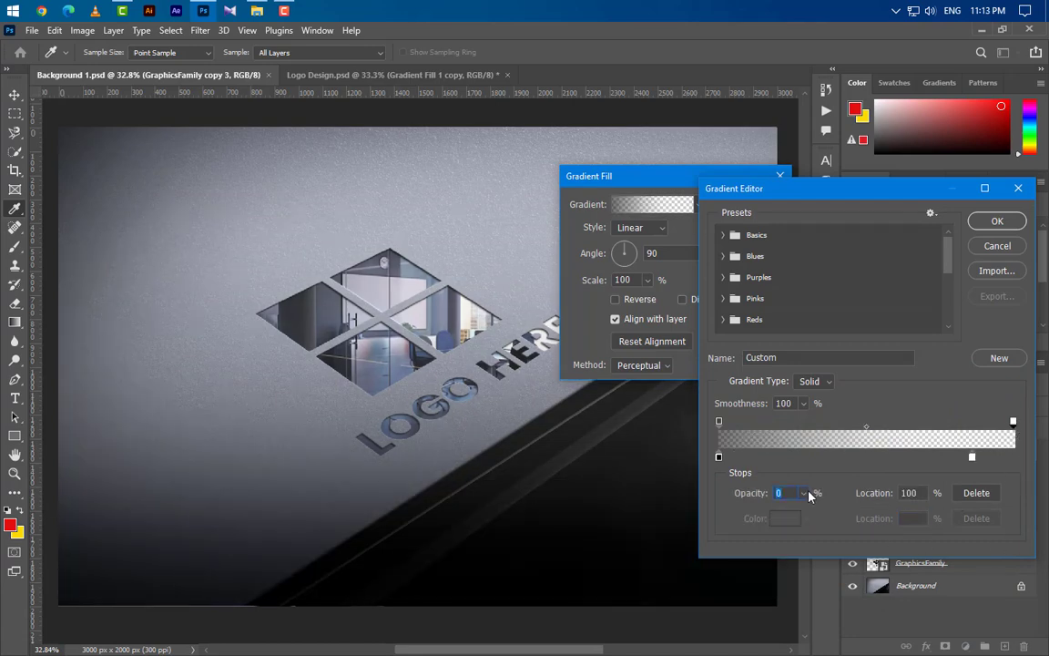
left_click(805, 493)
left_click_drag(801, 516, 1002, 520)
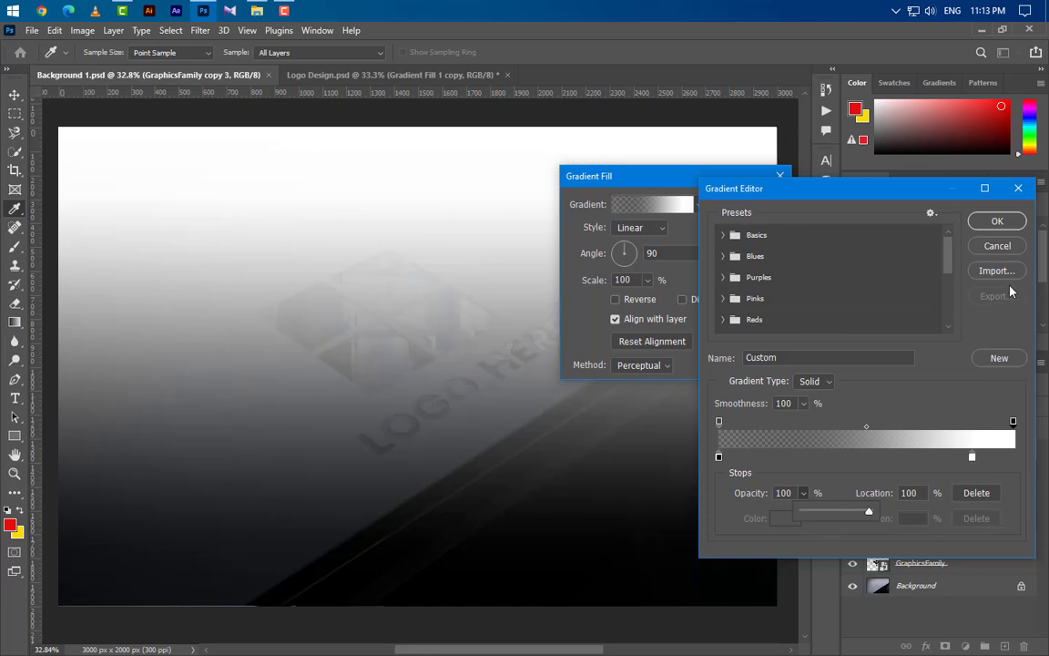
Accept the edited gradient, set the Gradient Fill's scale to 120% and apply it
left_click(991, 221)
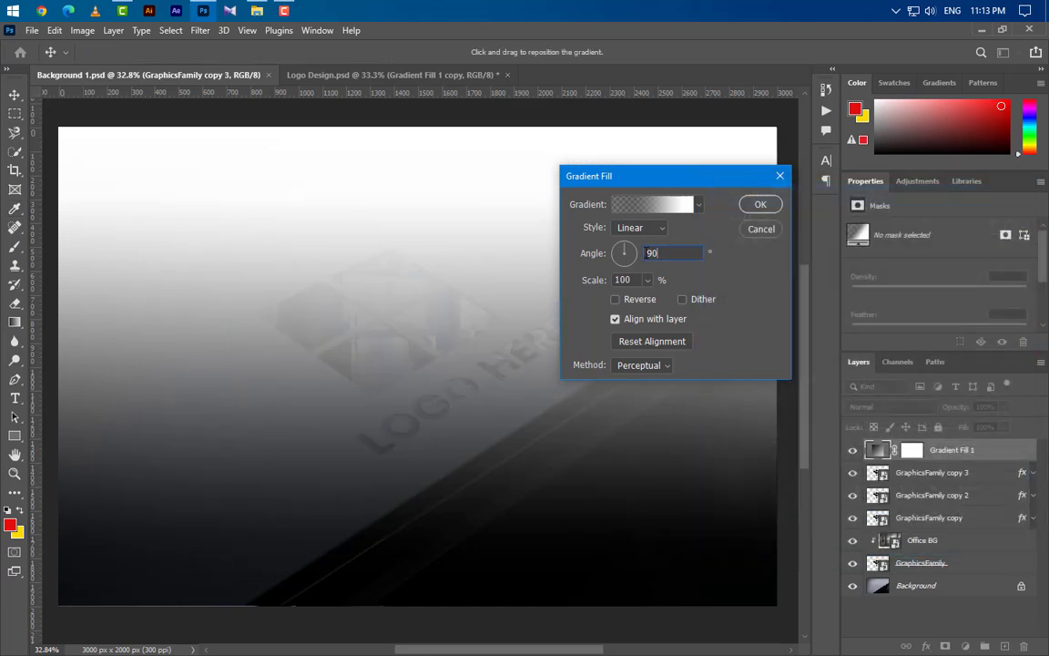
key("Tab")
type("120")
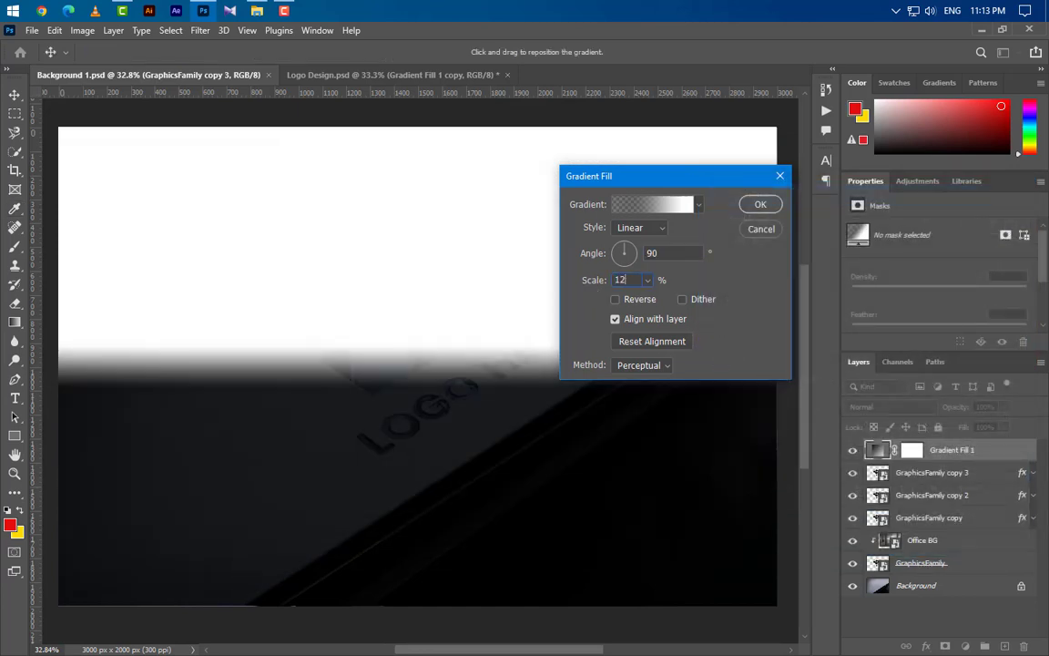
left_click(759, 206)
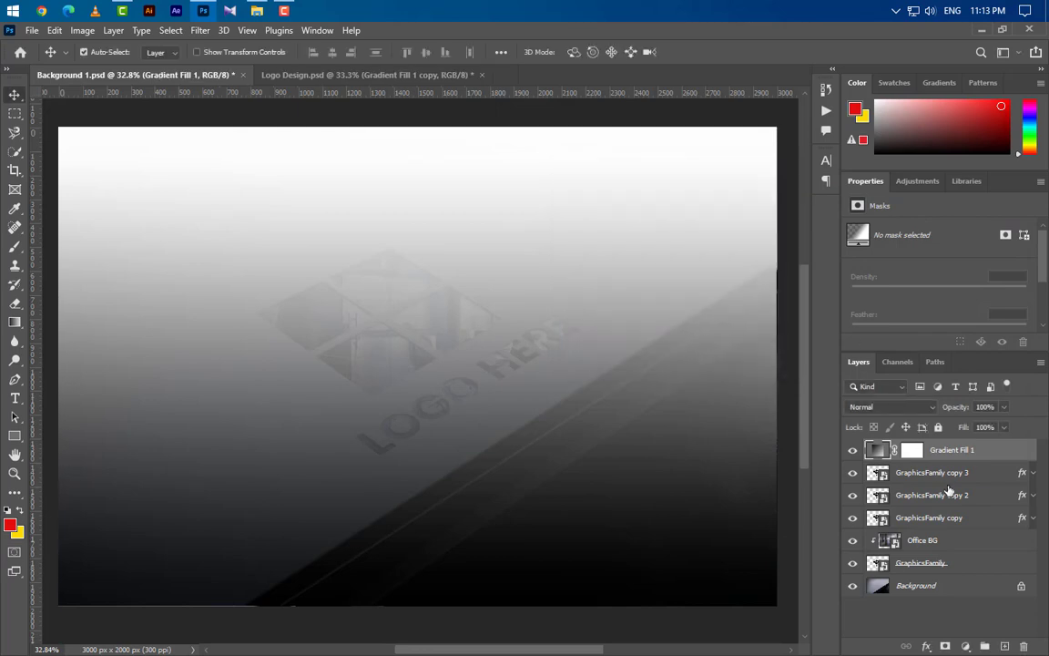
Set the Gradient Fill 1 layer to Soft Light blending at 40% opacity
left_click(900, 406)
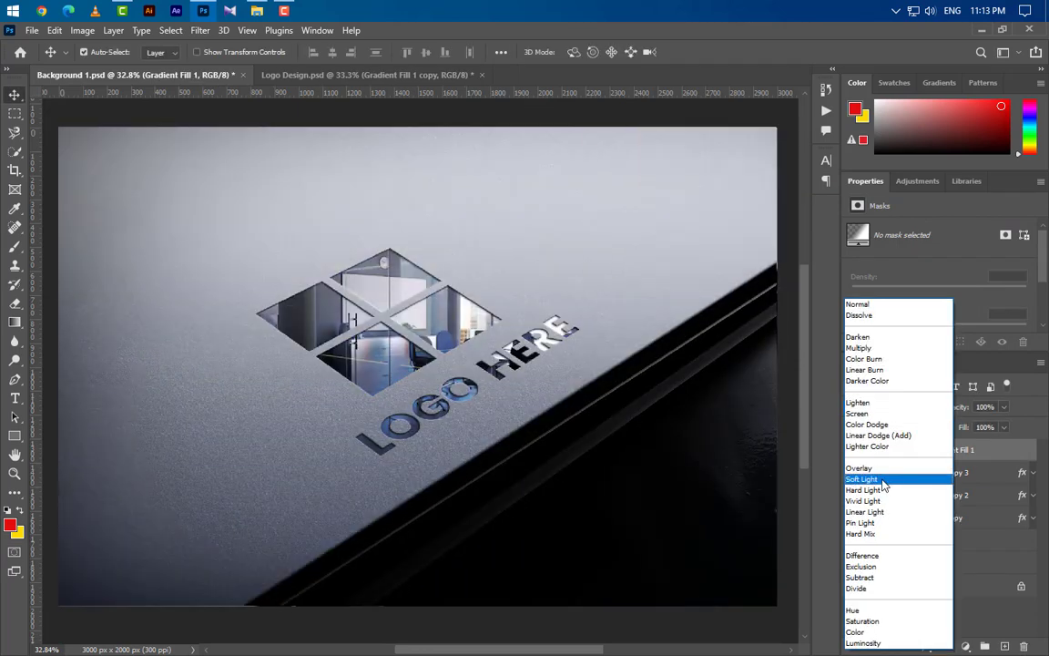
left_click(897, 479)
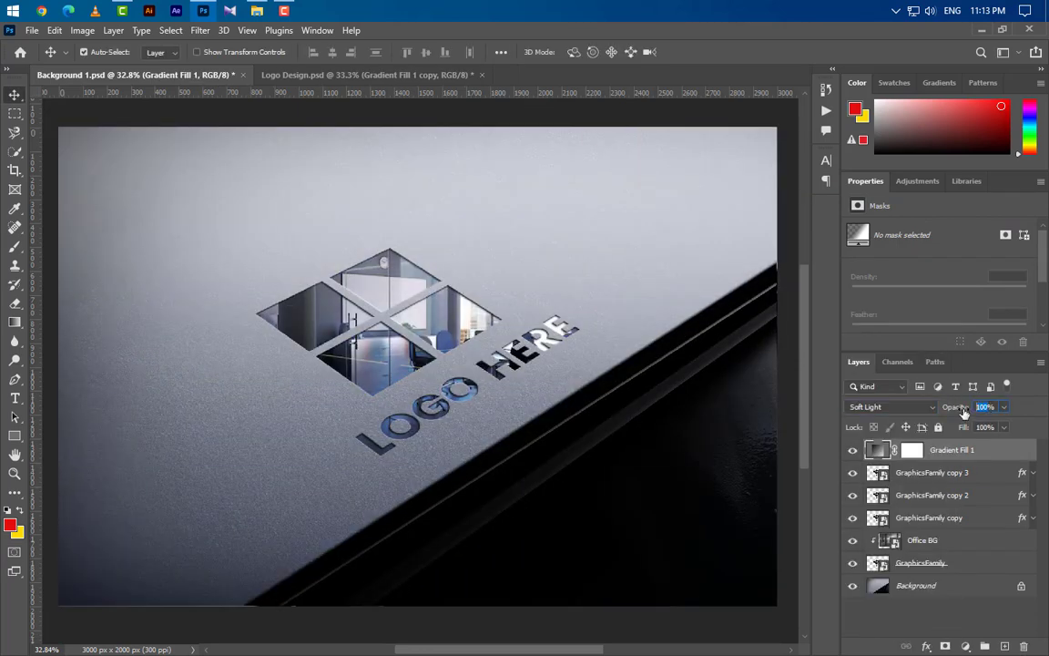
type("40")
Duplicate the Gradient Fill layer, set the copy's gradient angle to 45° and lower its opacity to 25%
left_click_drag(901, 450, 1005, 646)
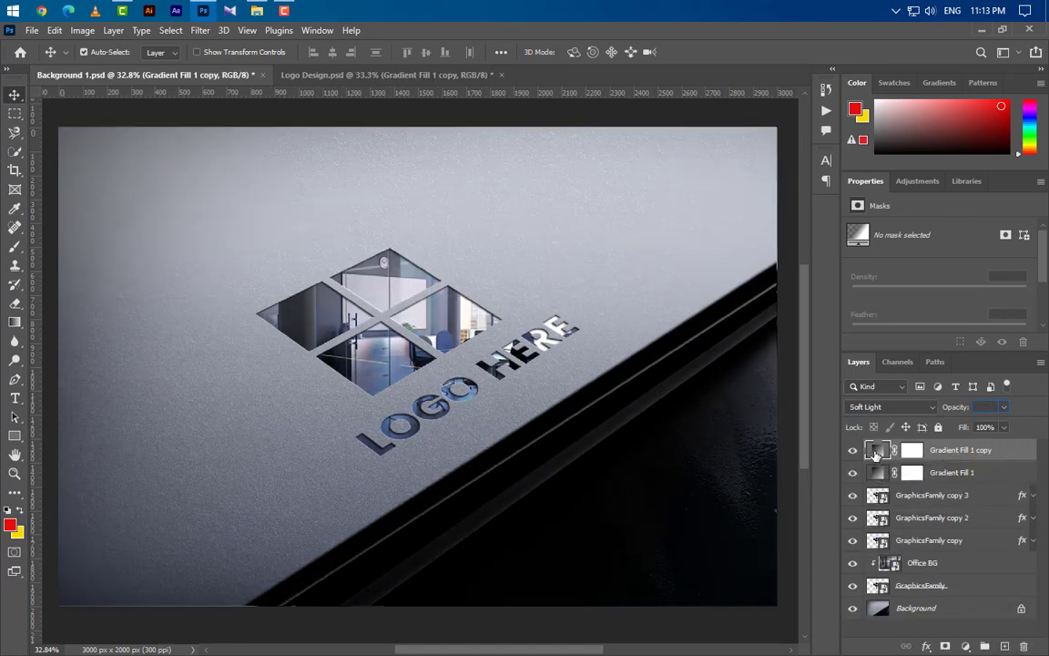
double_click(876, 449)
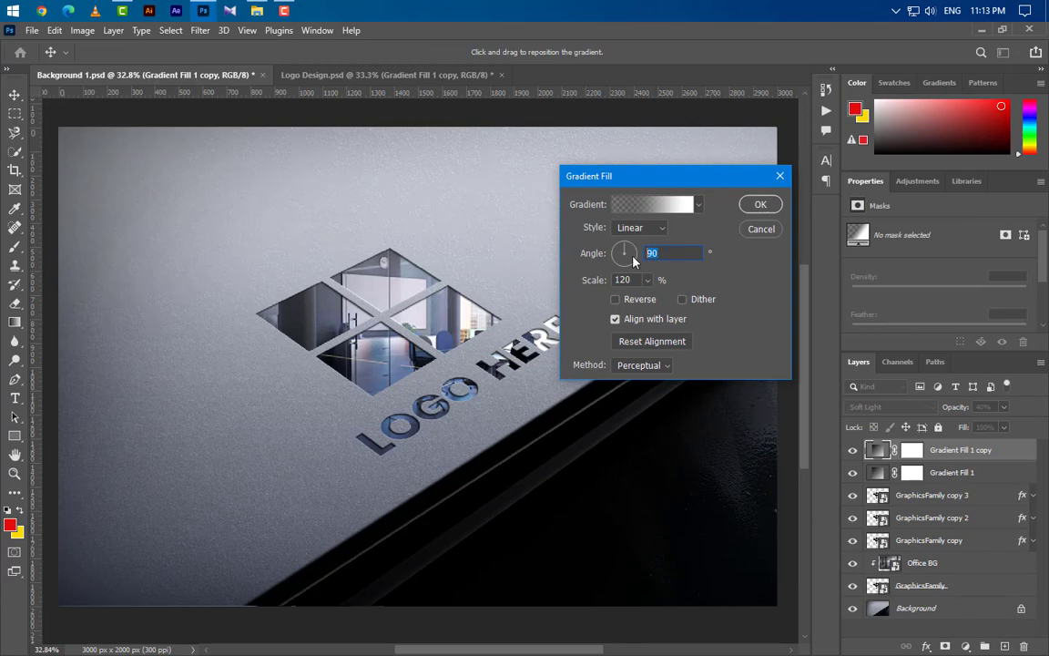
type("45")
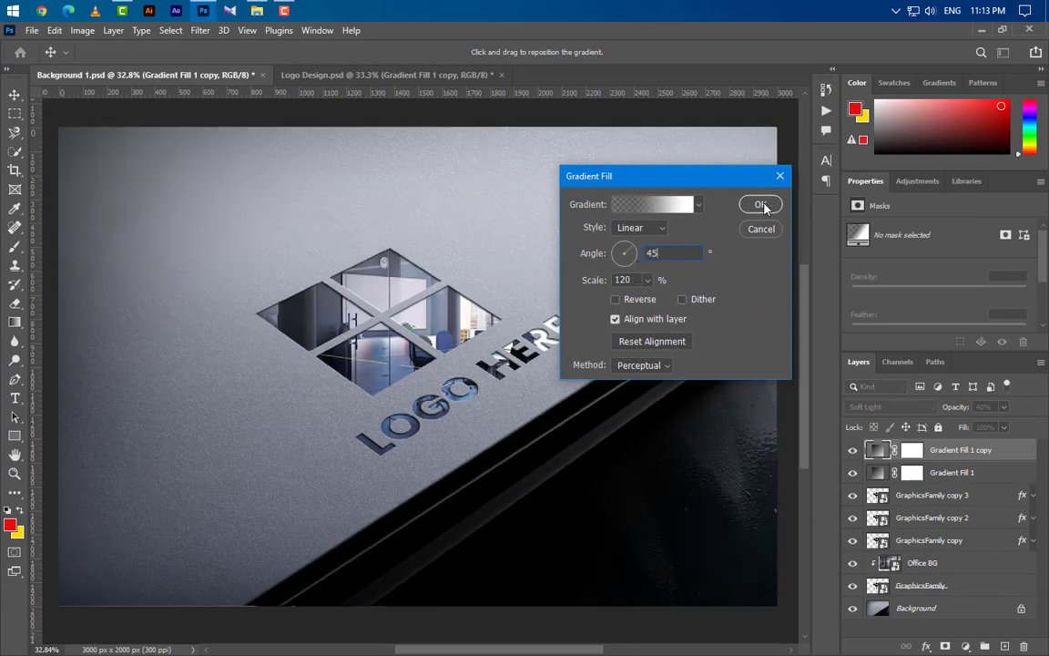
left_click(761, 205)
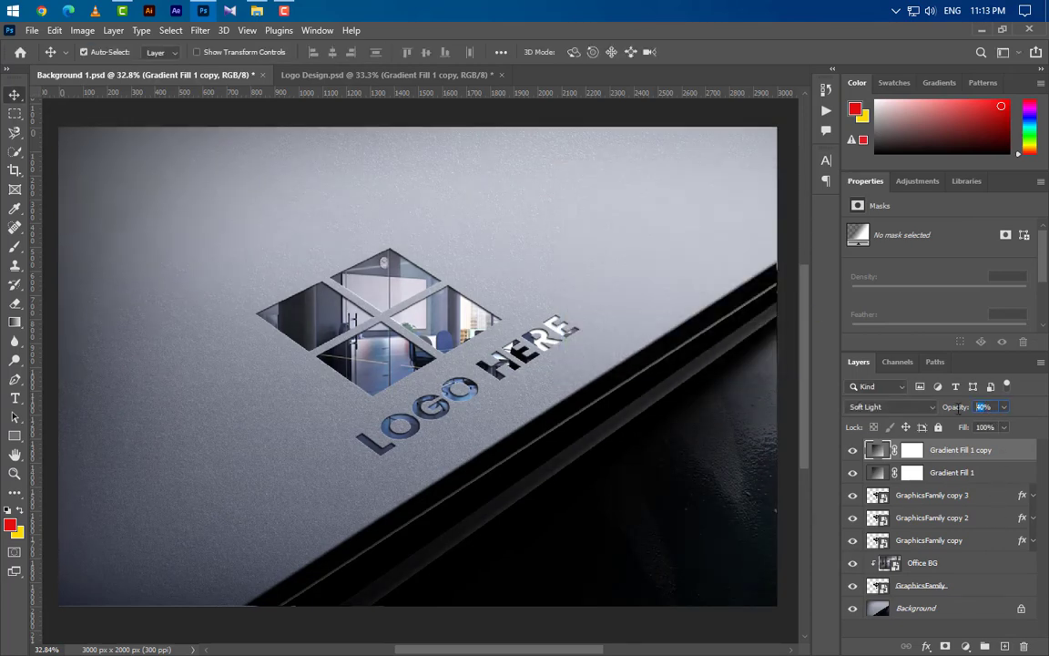
left_click_drag(955, 407, 983, 458)
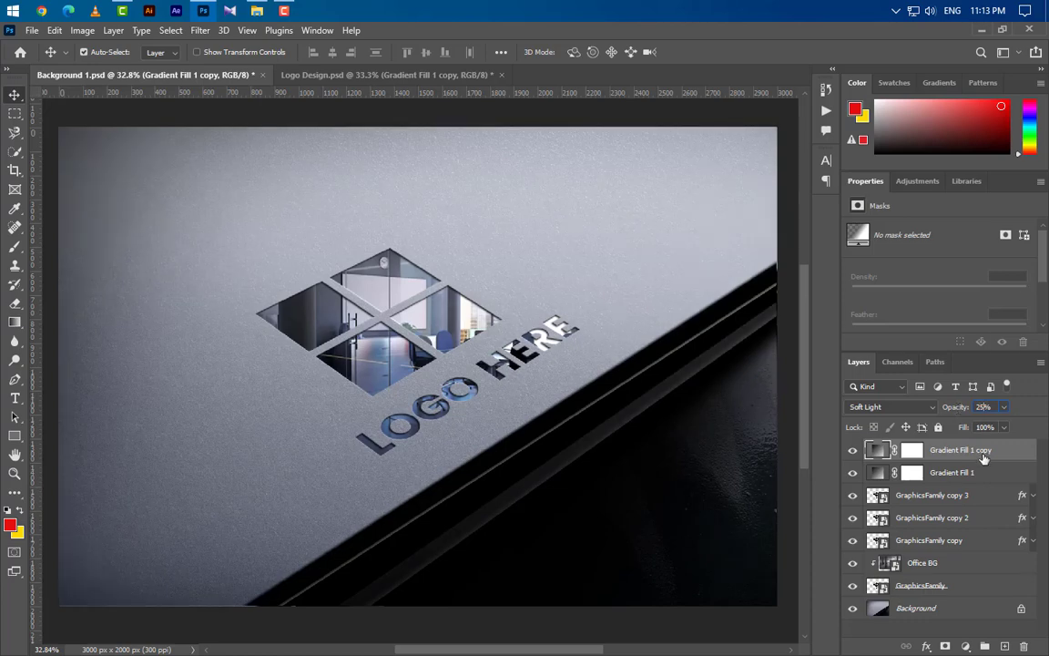
Add a Curves adjustment layer above the gradient fills and set the RGB curve's black point input to 5
left_click(965, 646)
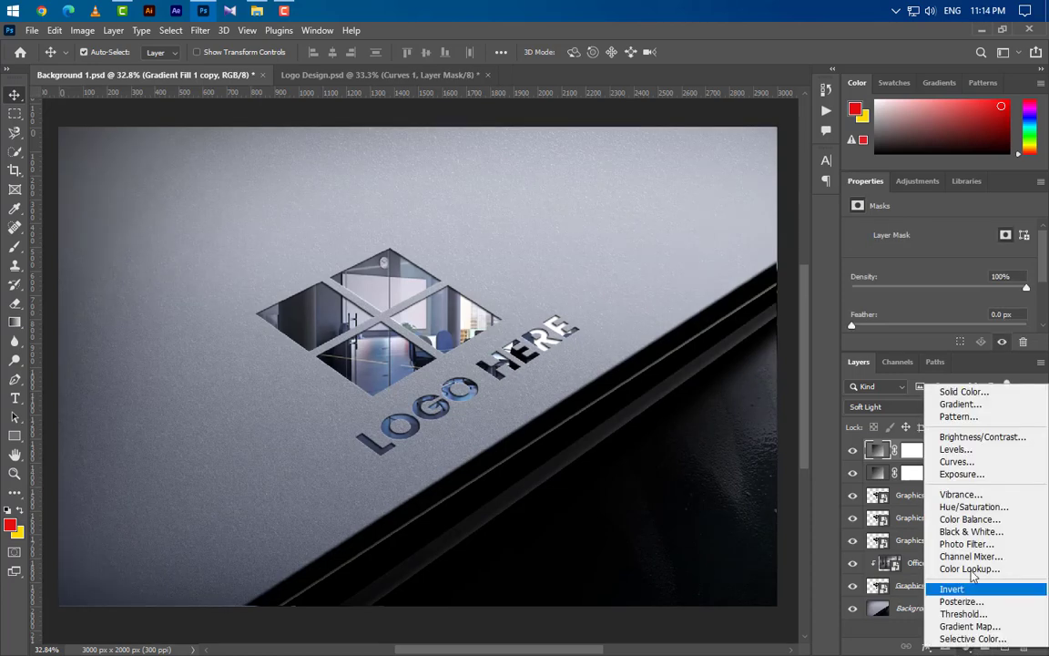
left_click(897, 462)
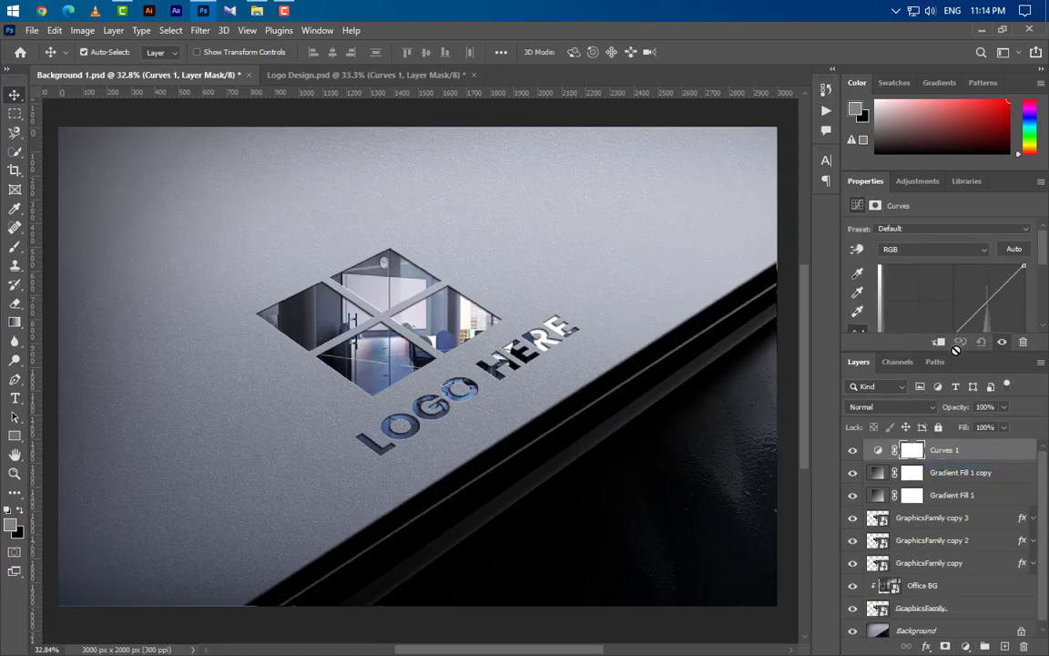
left_click_drag(958, 351, 955, 488)
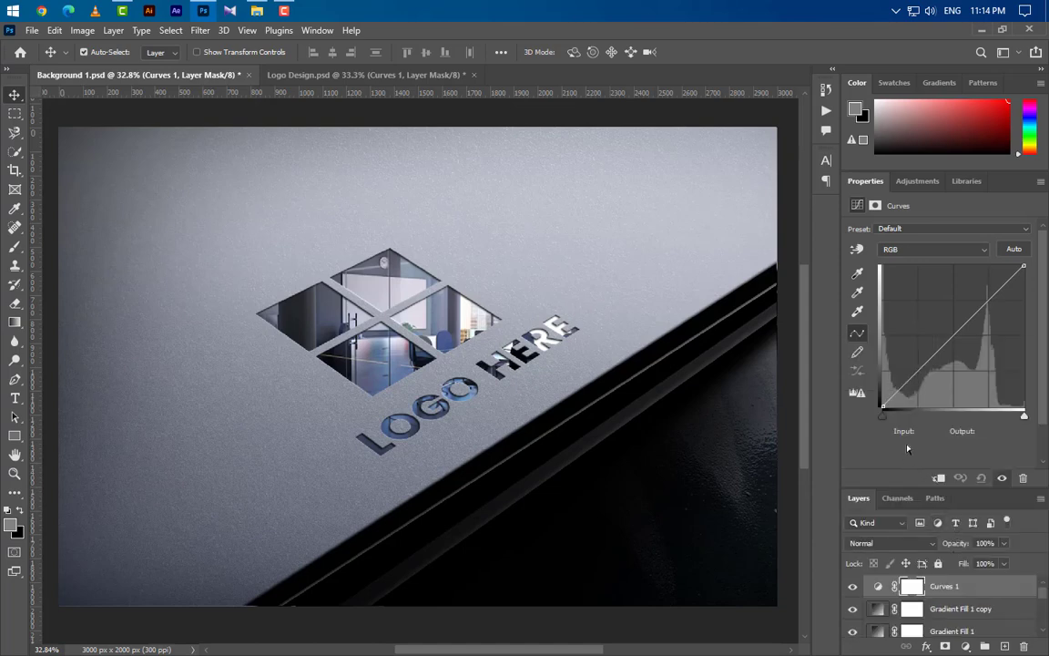
left_click(883, 421)
type("5")
Set the Curves red channel's black point input to 3 and the adjustment layer's opacity to 30%
left_click(934, 248)
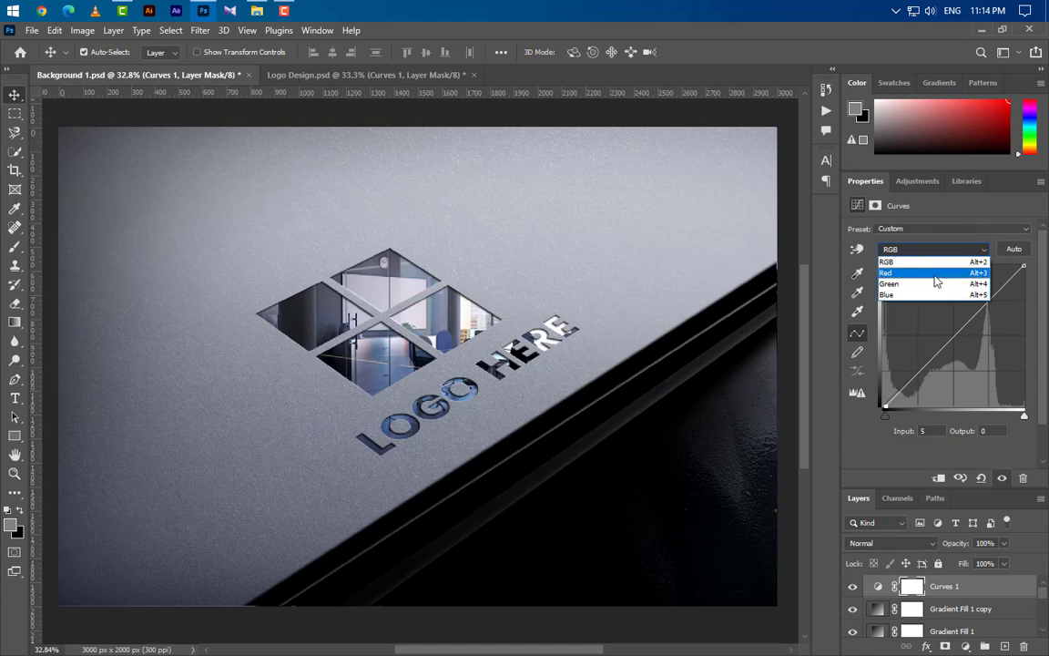
left_click(935, 274)
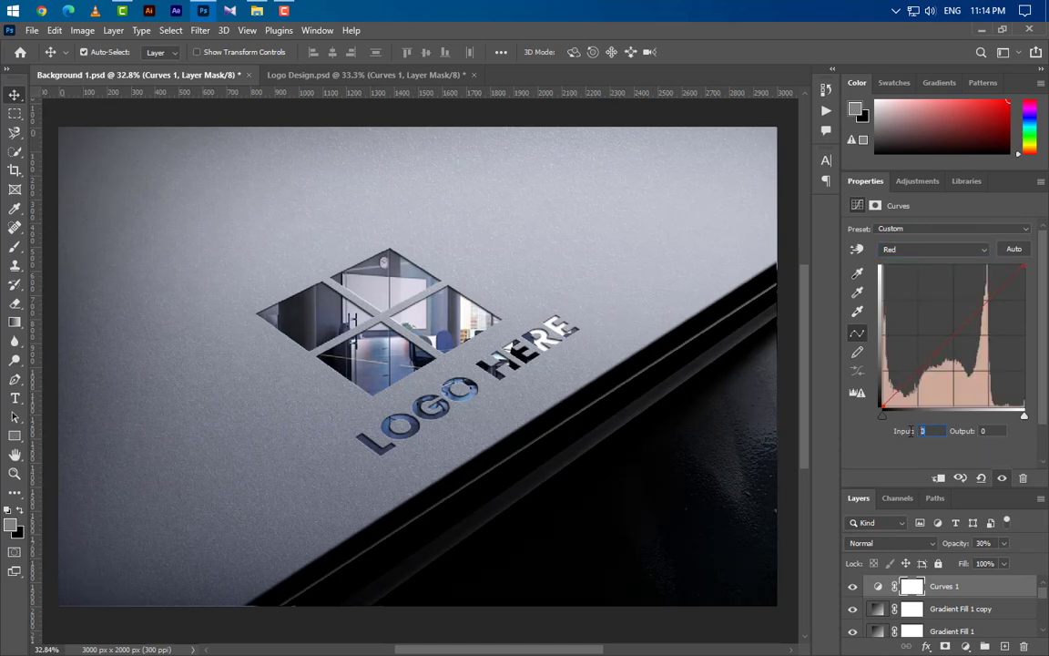
type("3")
Set the Curves blue channel's white point input to 250 and shrink the curve settings to show more layers
left_click(931, 250)
left_click(932, 297)
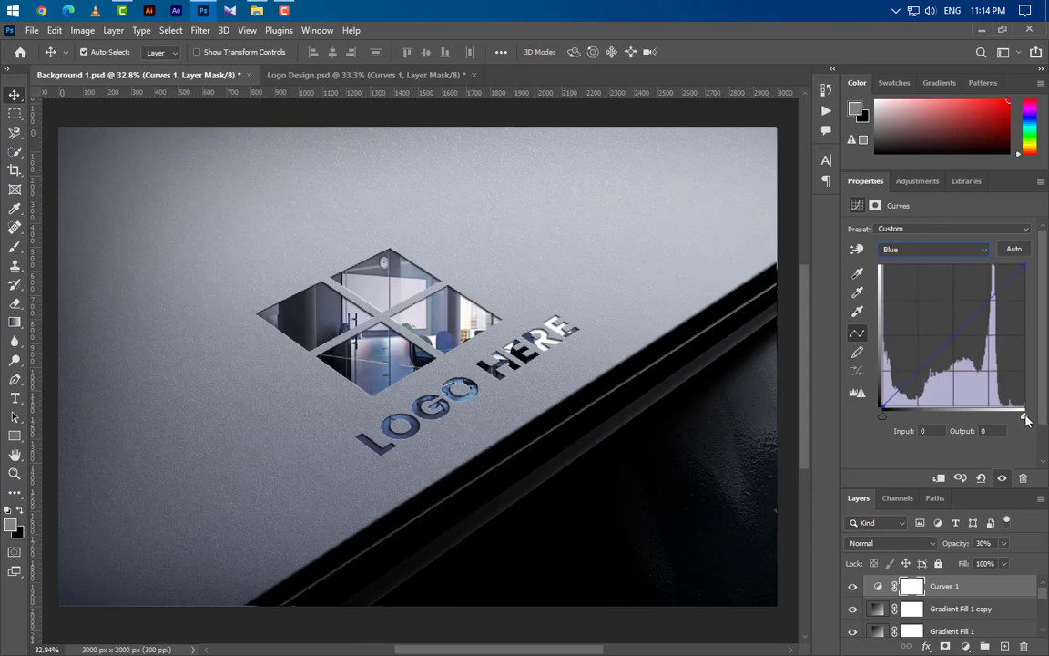
left_click(1024, 417)
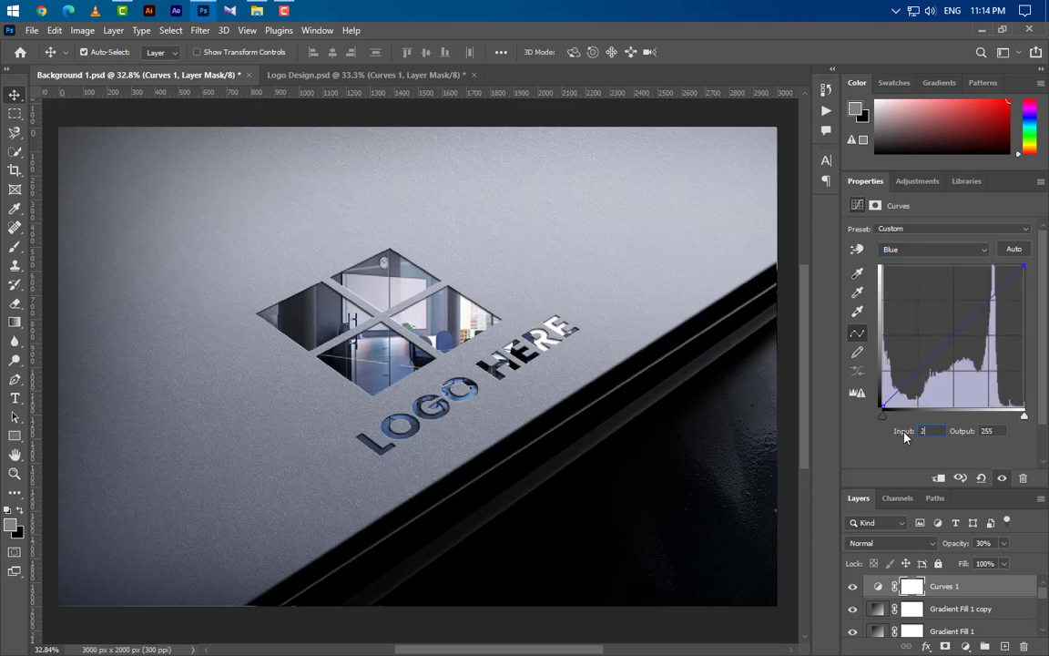
type("250")
left_click_drag(971, 487, 956, 228)
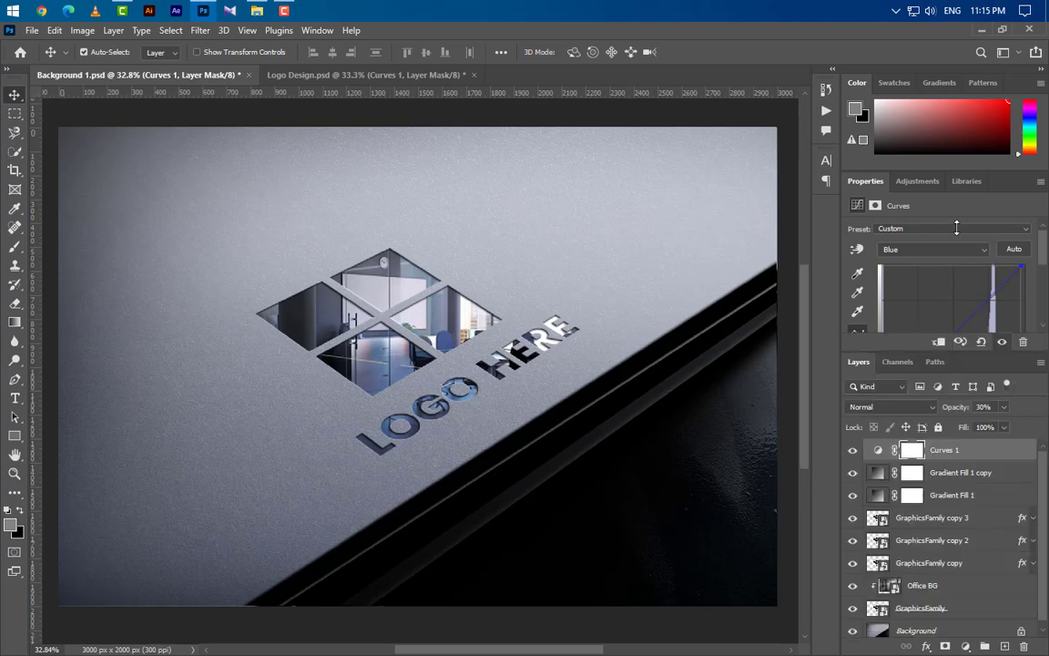
Duplicate the GraphicsFamily copy 3 layer, move the duplicate above Curves 1 and remove its layer effects
left_click(966, 518)
right_click(990, 518)
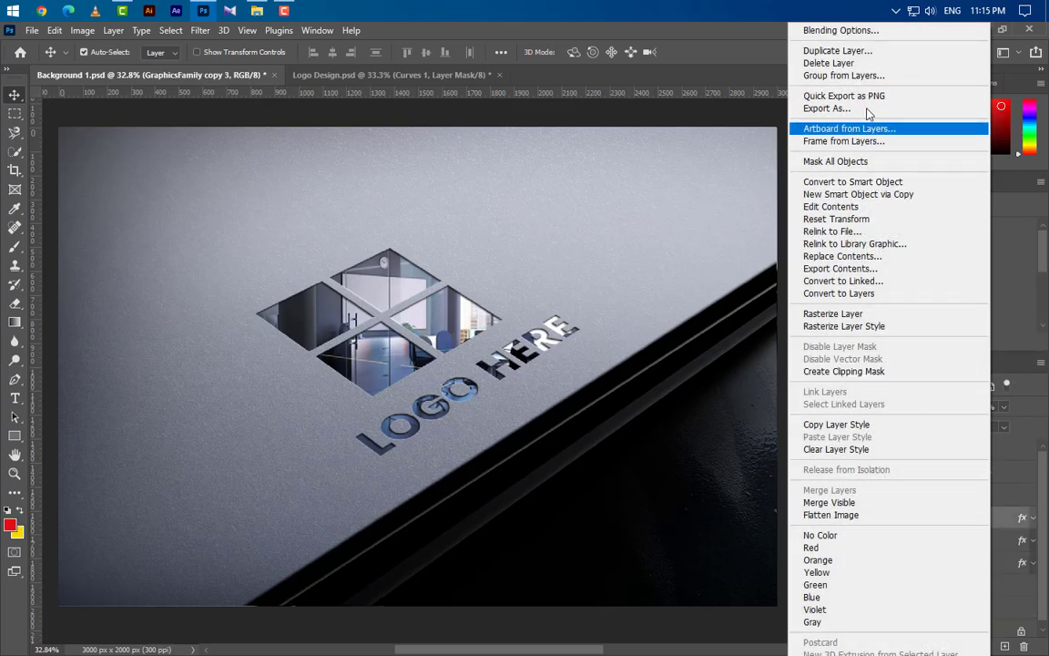
left_click(869, 51)
left_click(636, 195)
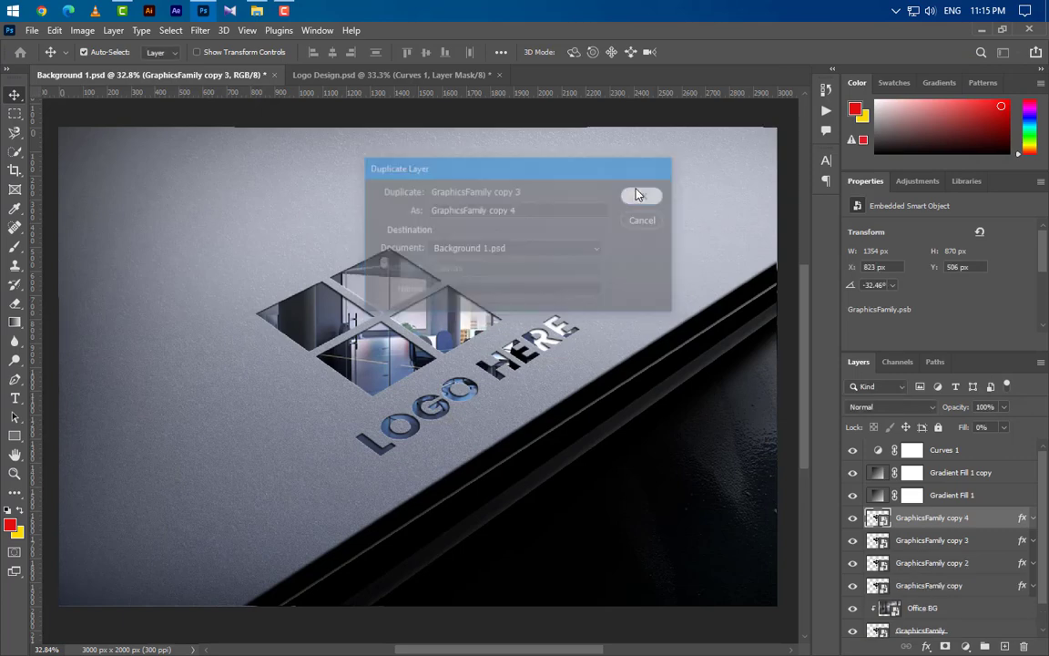
left_click_drag(947, 516, 958, 436)
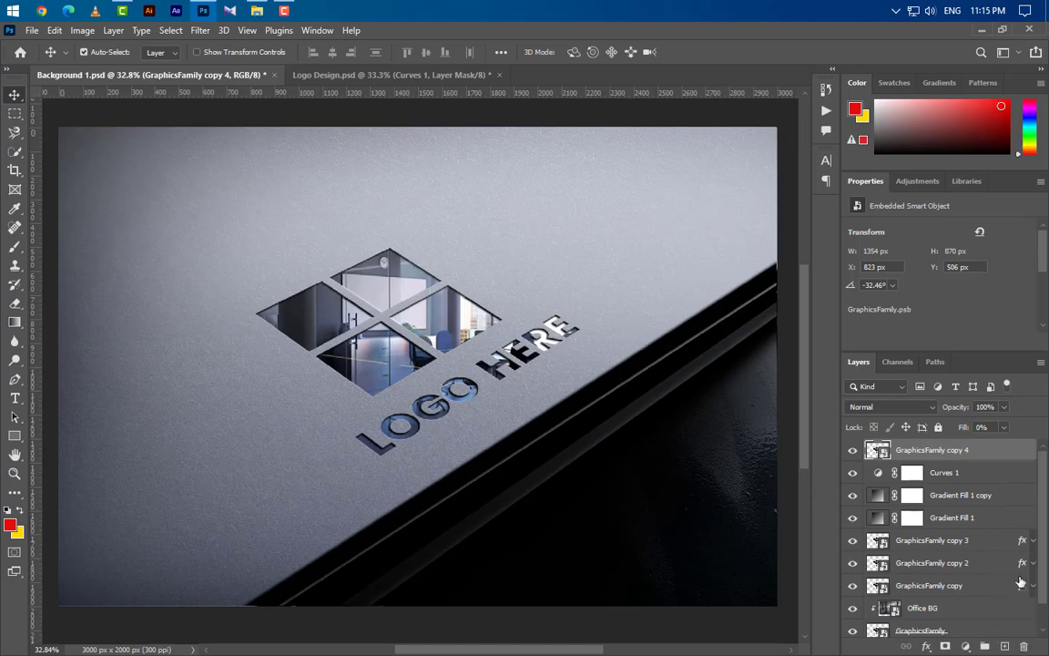
Set the duplicate logo layer's opacity to 0% and rename it "[ YOUR LOGO HERE ]"
left_click(1005, 409)
left_click_drag(1004, 425, 933, 425)
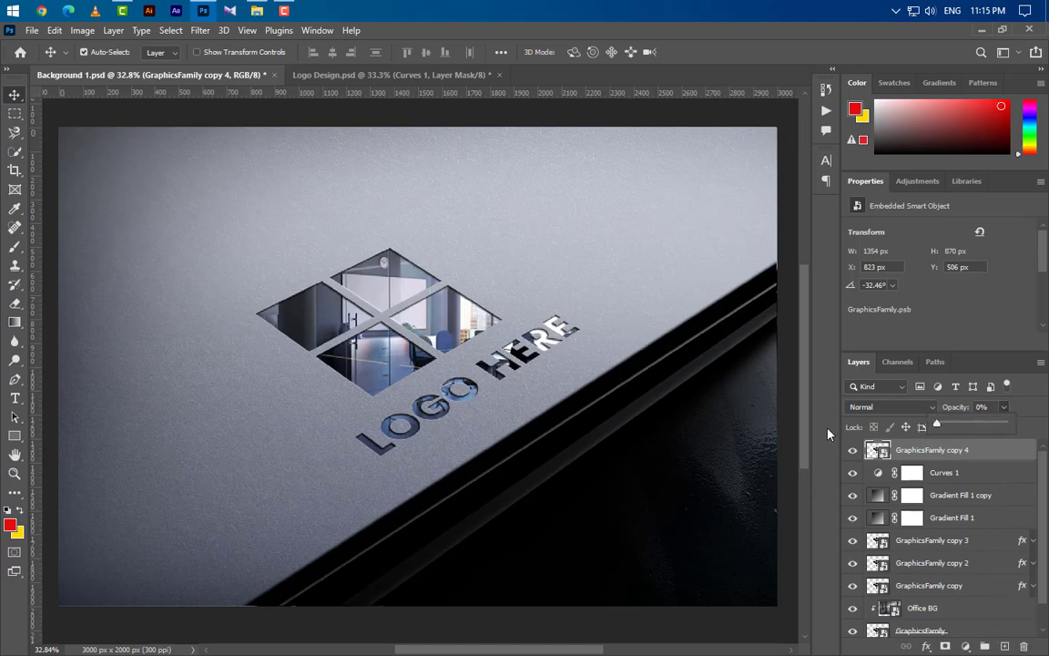
double_click(931, 450)
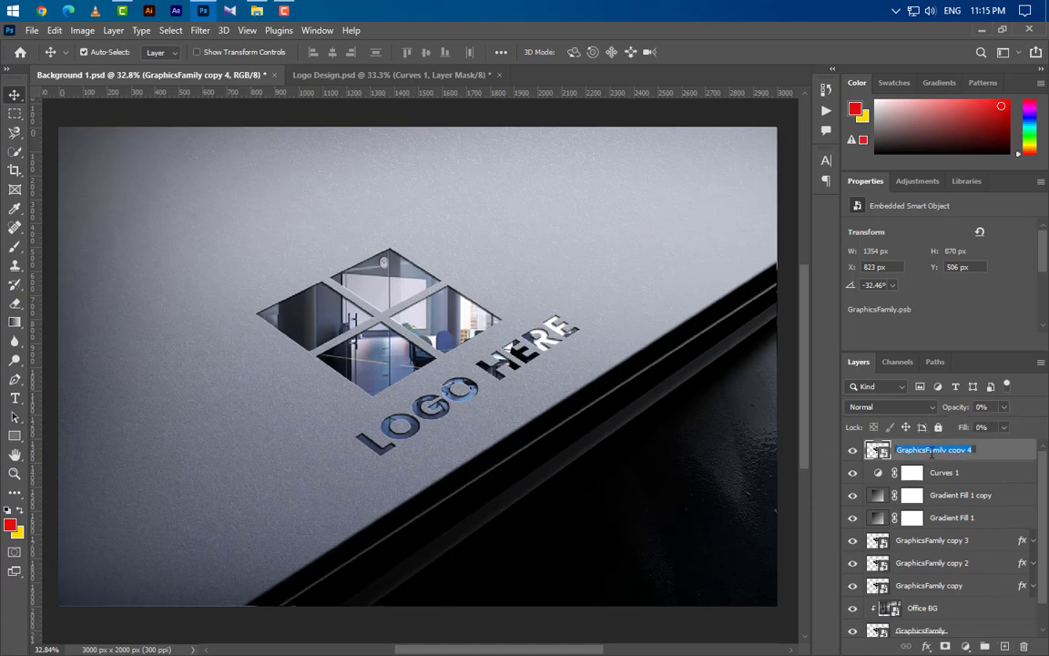
key("BackSpace")
left_click(885, 459)
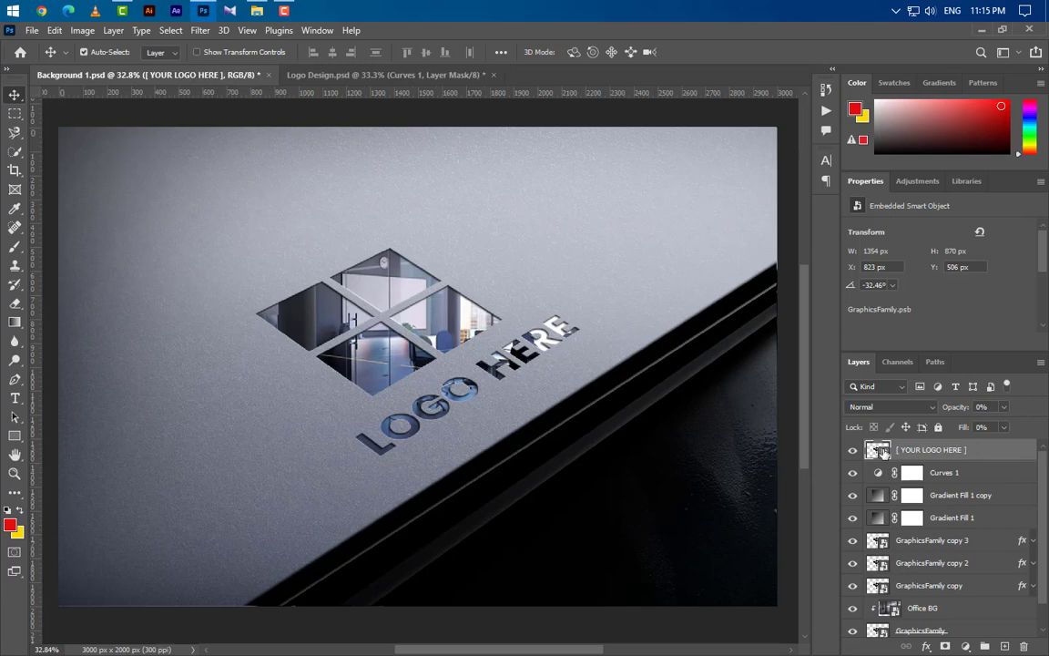
Open the [ YOUR LOGO HERE ] smart object's contents and bring in the colourful logo from Logo Design.psd
double_click(880, 450)
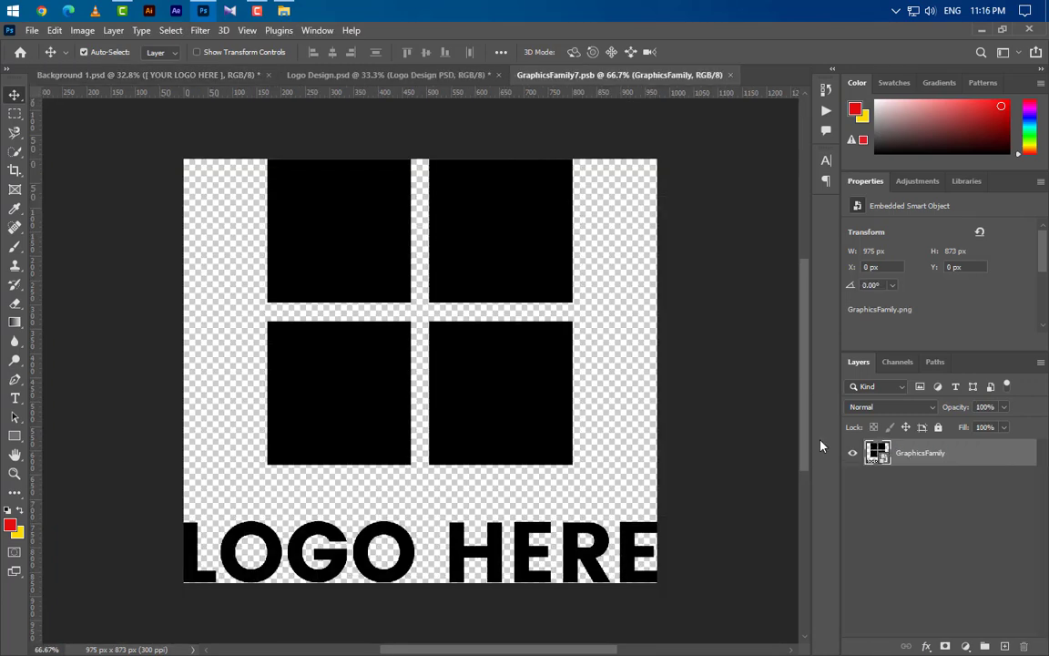
left_click(407, 77)
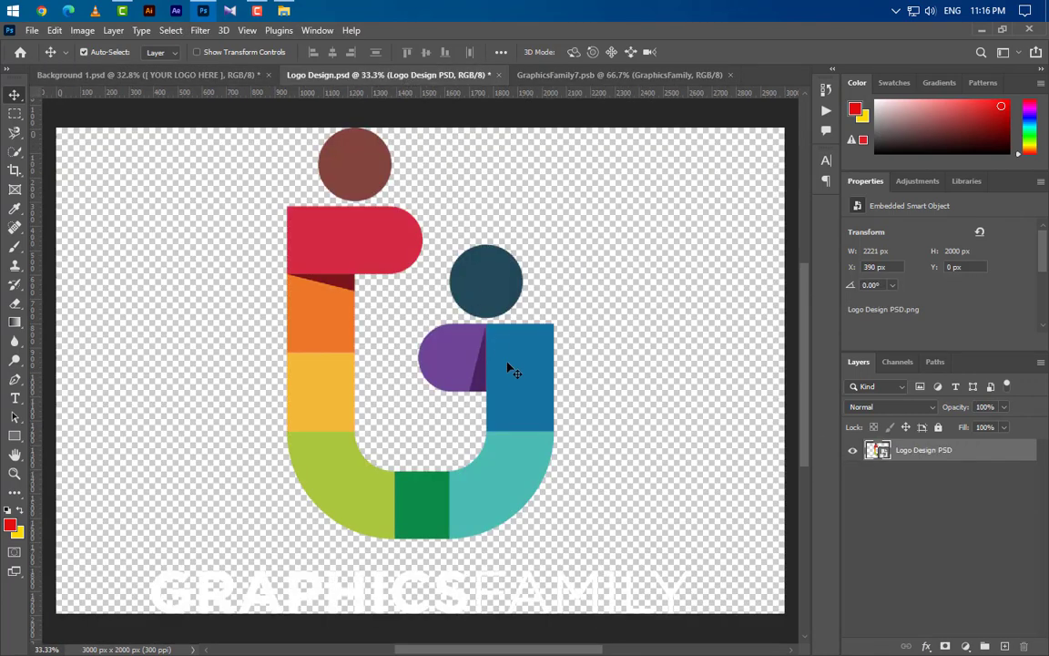
left_click(550, 75)
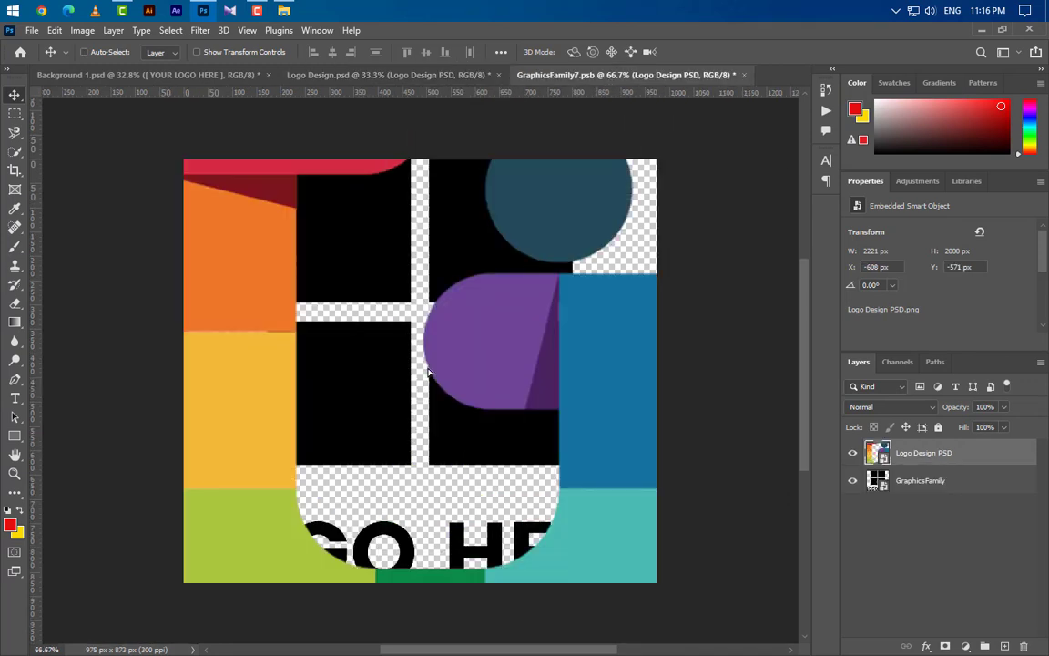
Scale the Logo Design PSD layer down to about 10.28% and centre it within the smart object's canvas
key("ctrl+t")
scroll(420, 428, "down", 4)
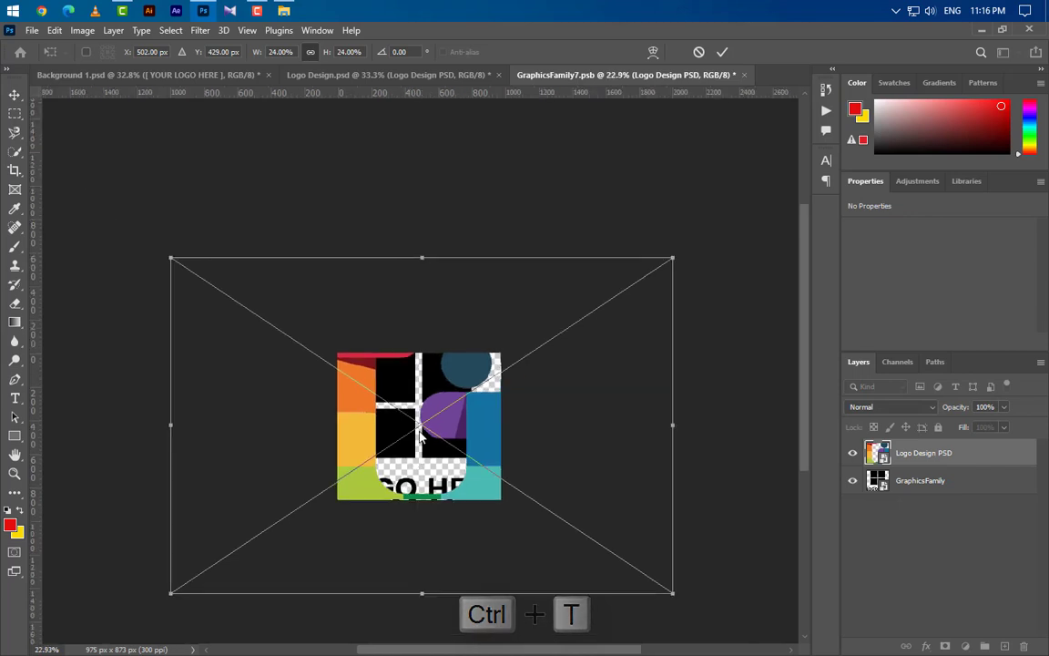
left_click_drag(421, 258, 422, 354)
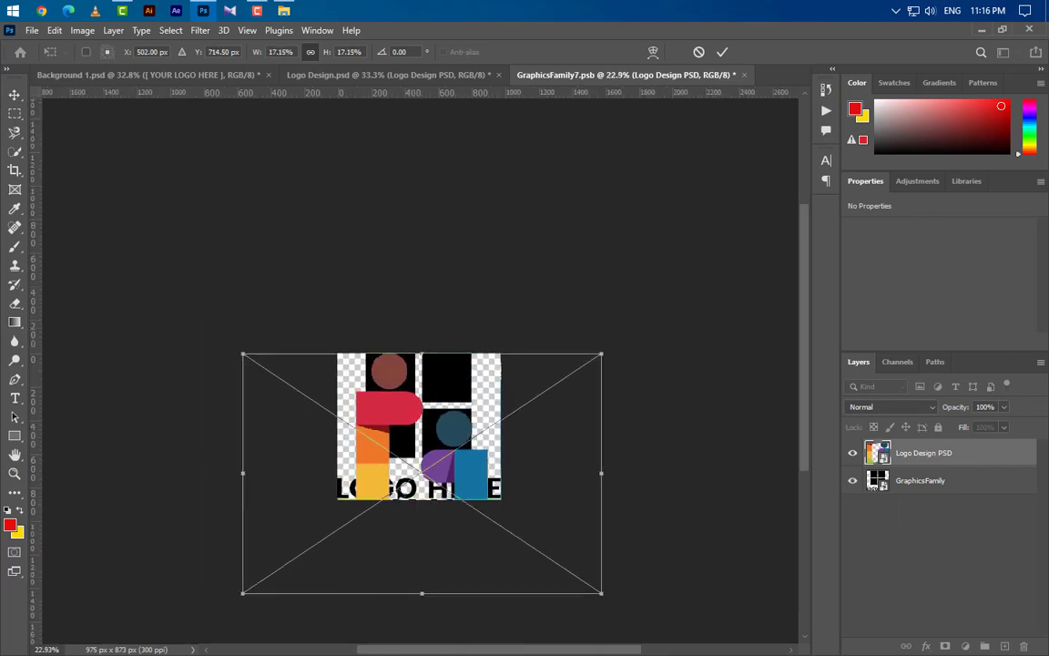
left_click_drag(421, 593, 422, 503)
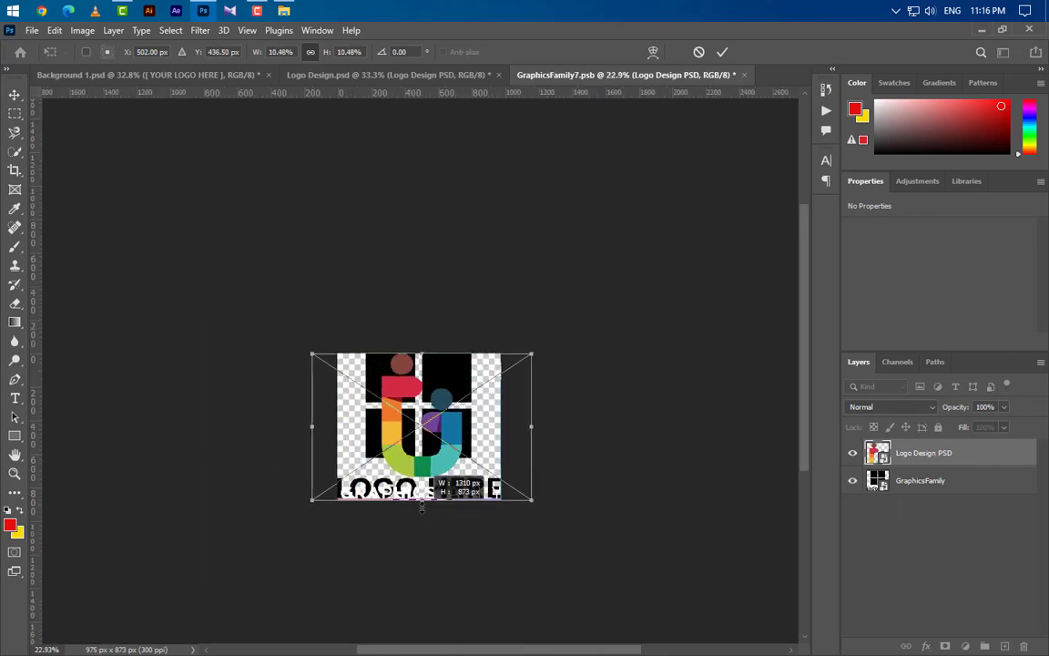
scroll(514, 471, "up", 3)
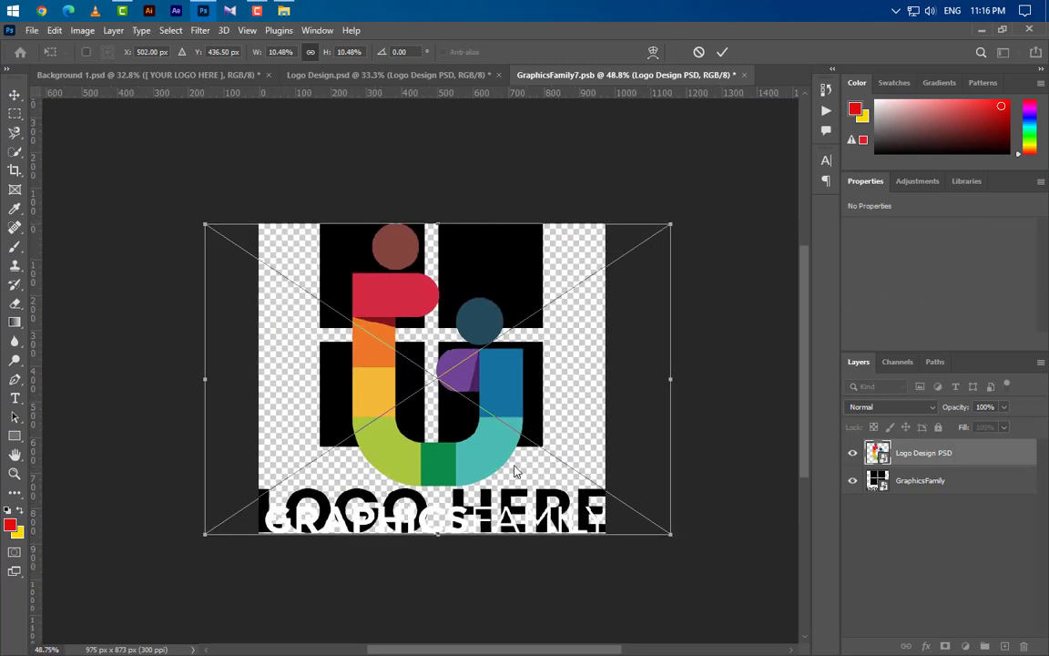
left_click_drag(550, 435, 546, 435)
left_click_drag(433, 534, 442, 472)
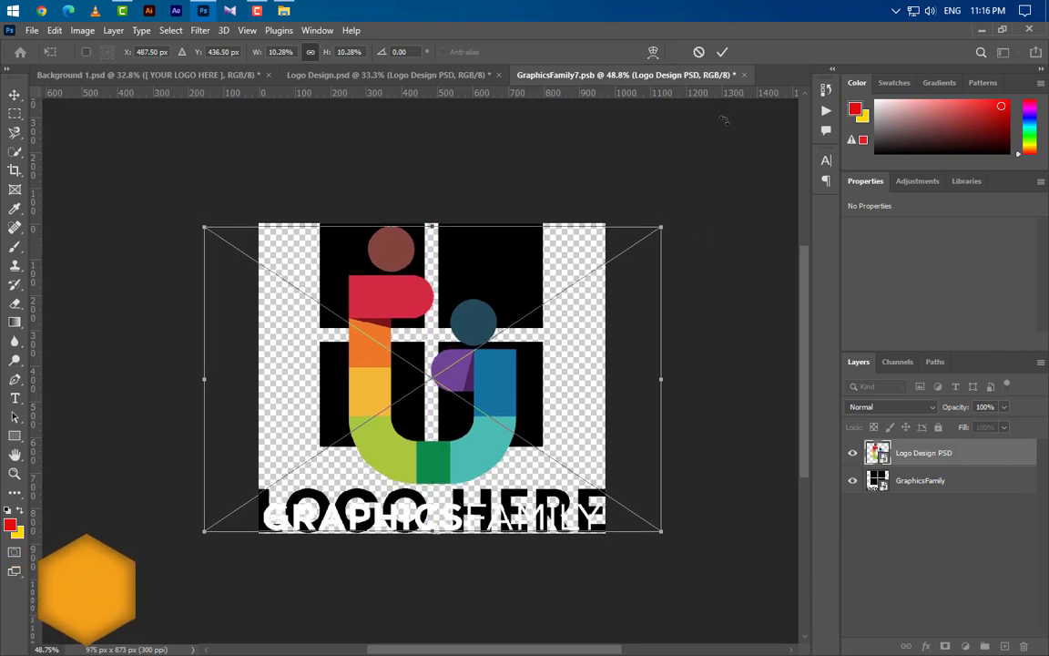
key("Return")
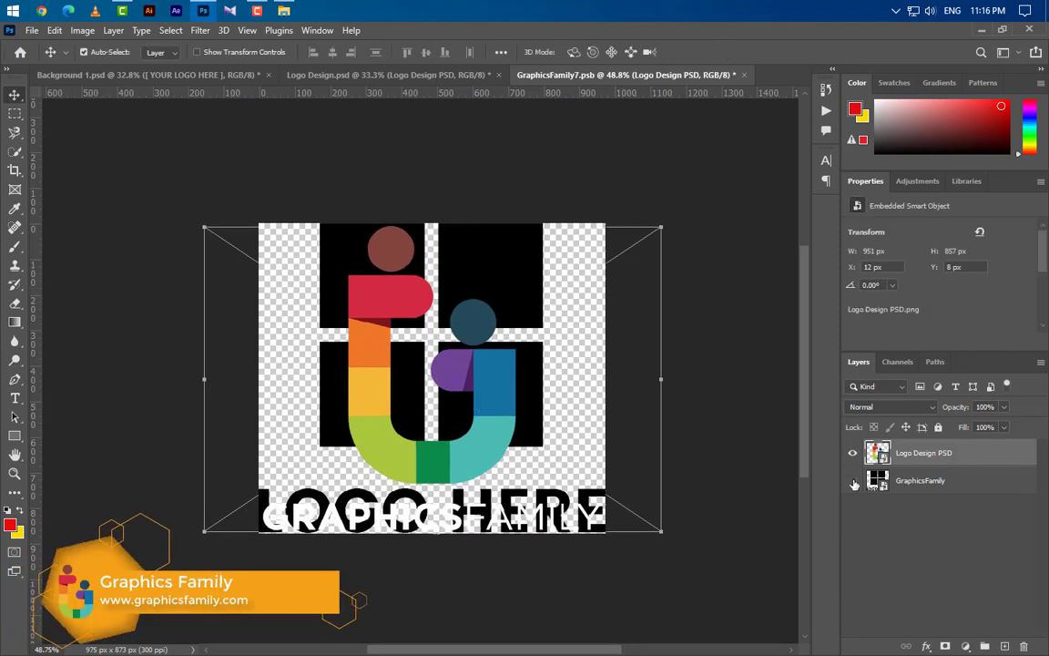
Hide the old GraphicsFamily logo, save and close the smart object, and return to the Background 1.psd mockup
left_click(852, 479)
left_click(745, 75)
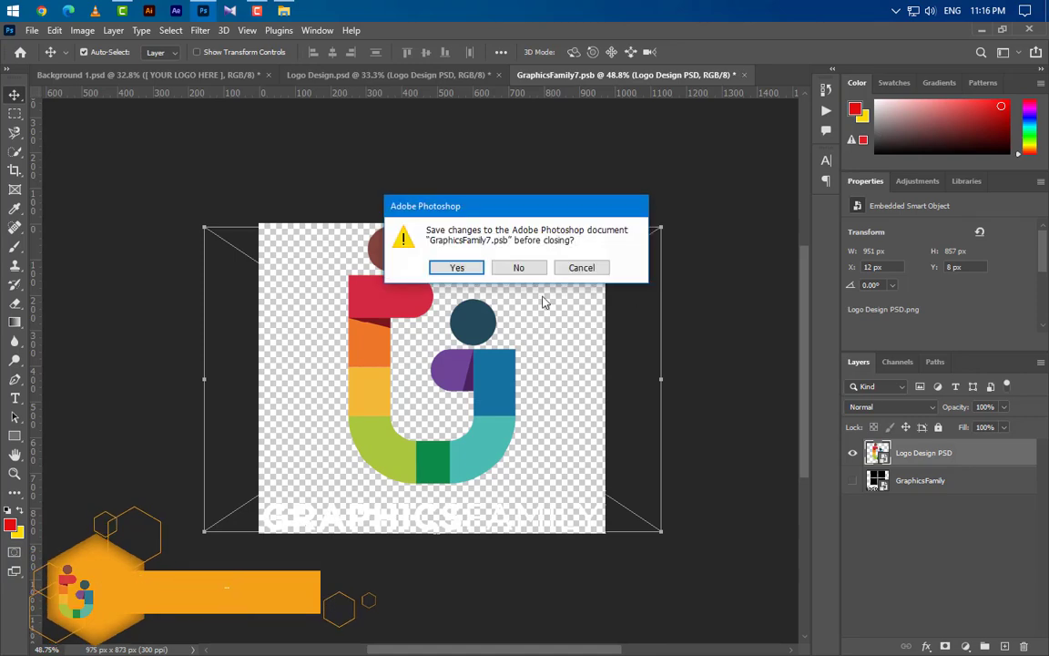
left_click(459, 267)
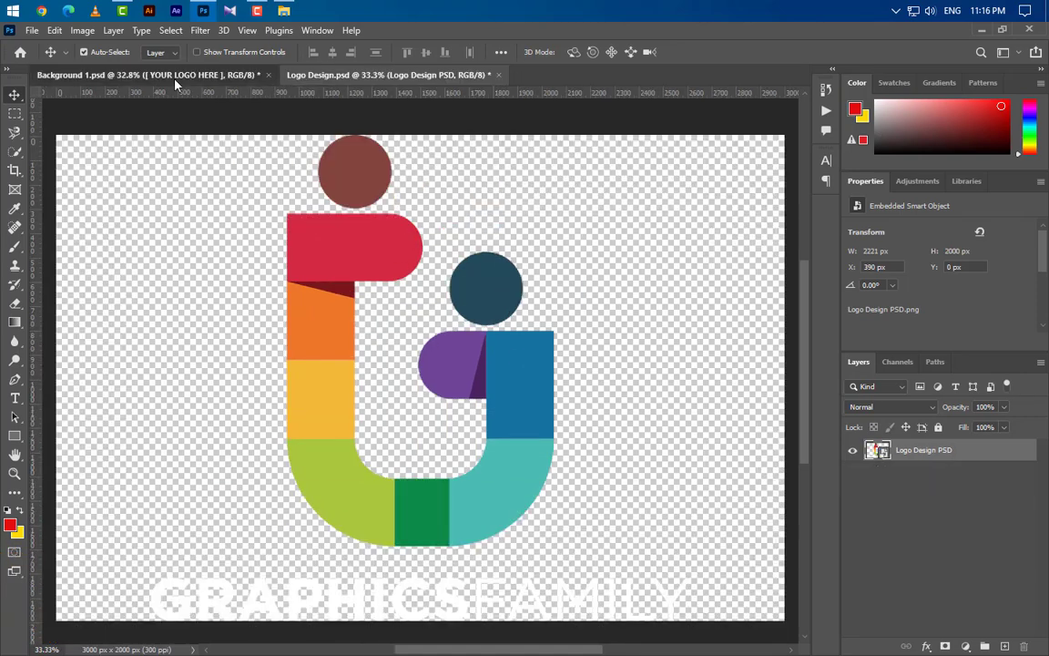
left_click(157, 72)
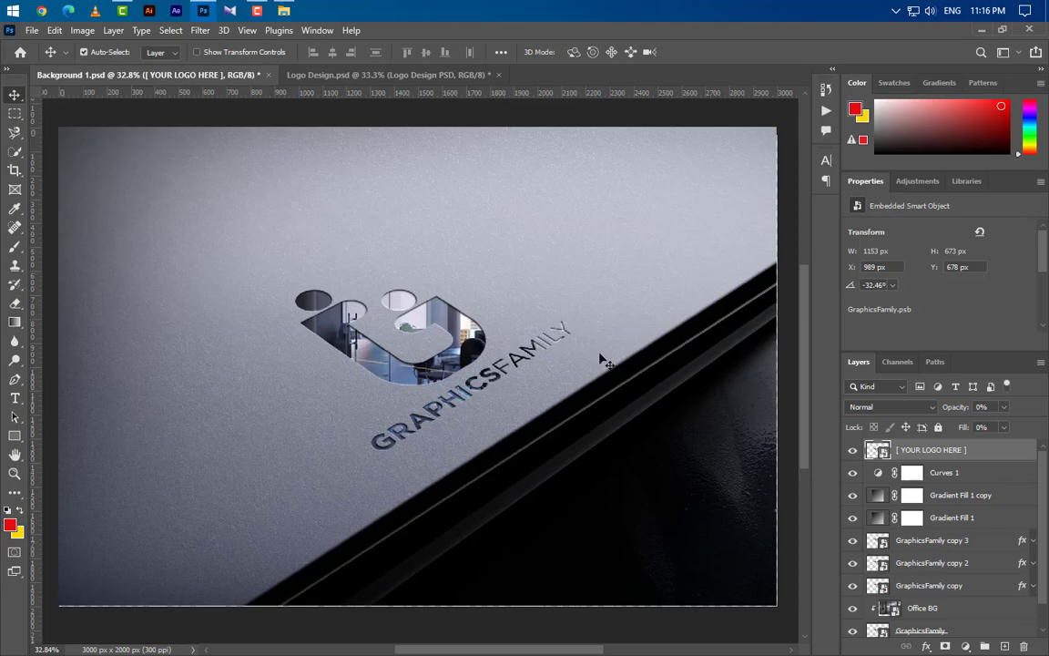